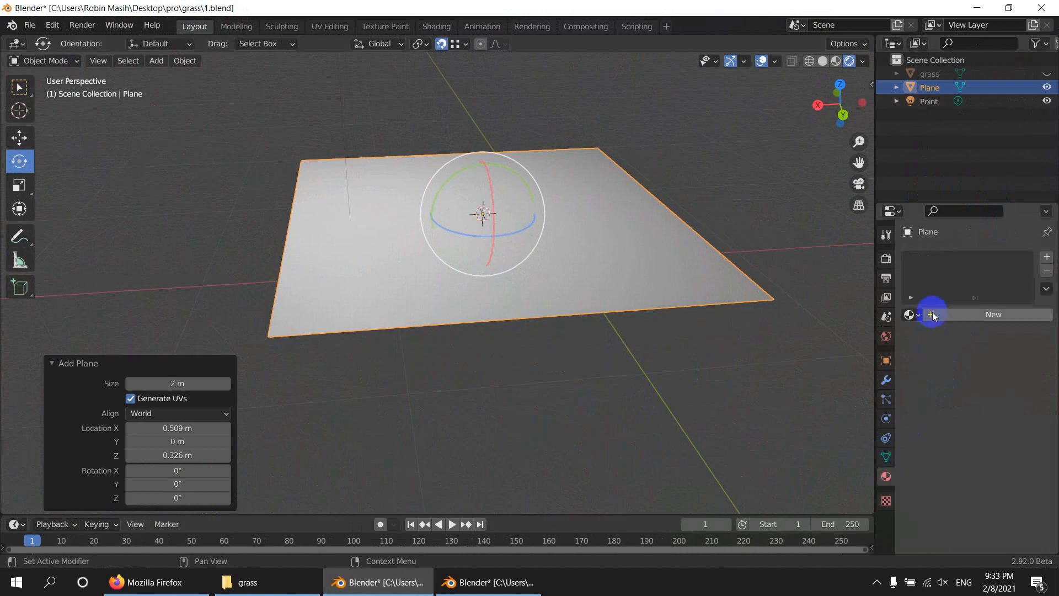
# Step: Assign the existing Ground material to the plane
pyautogui.click(909, 314)
pyautogui.click(790, 337)
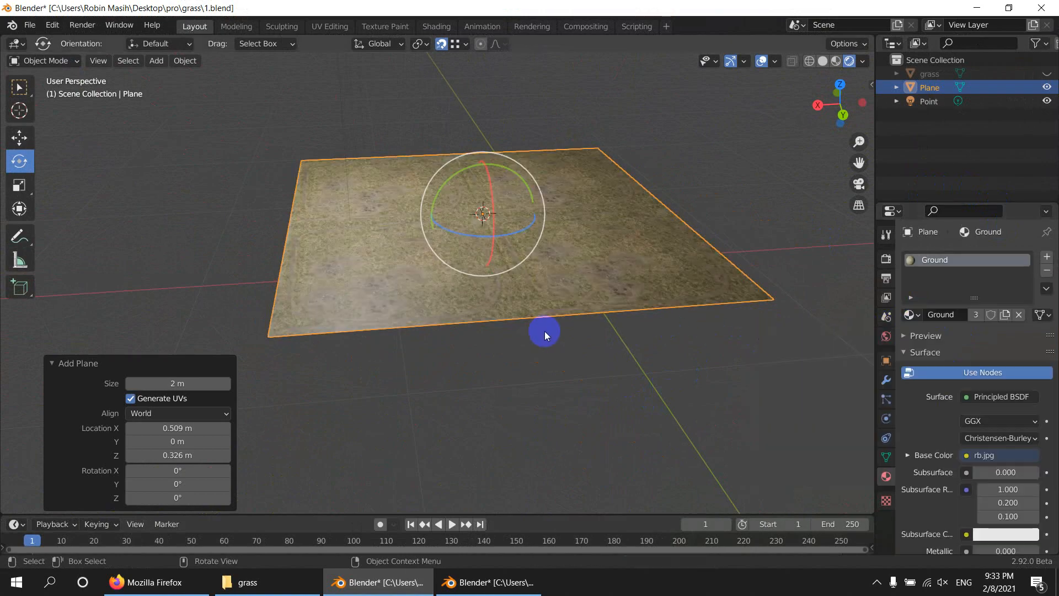
# Step: Cut a centred edge loop across the plane and raise it about 0.54 m along Z to form a ridge
pyautogui.moveTo(544, 331); pyautogui.dragTo(570, 382, button='middle')
pyautogui.press('Tab')
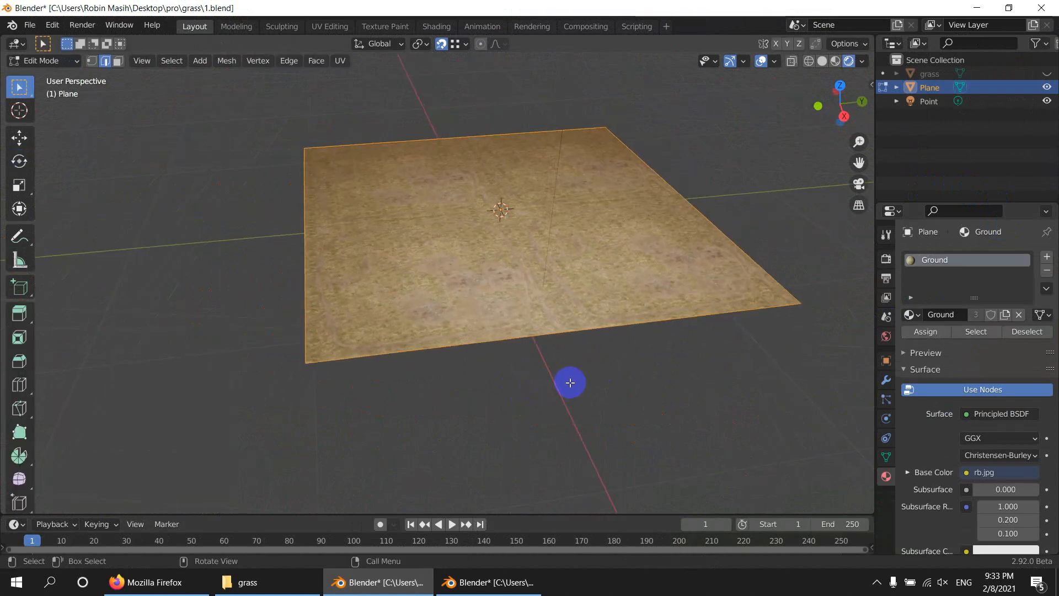
pyautogui.hotkey('ctrl', 'r')
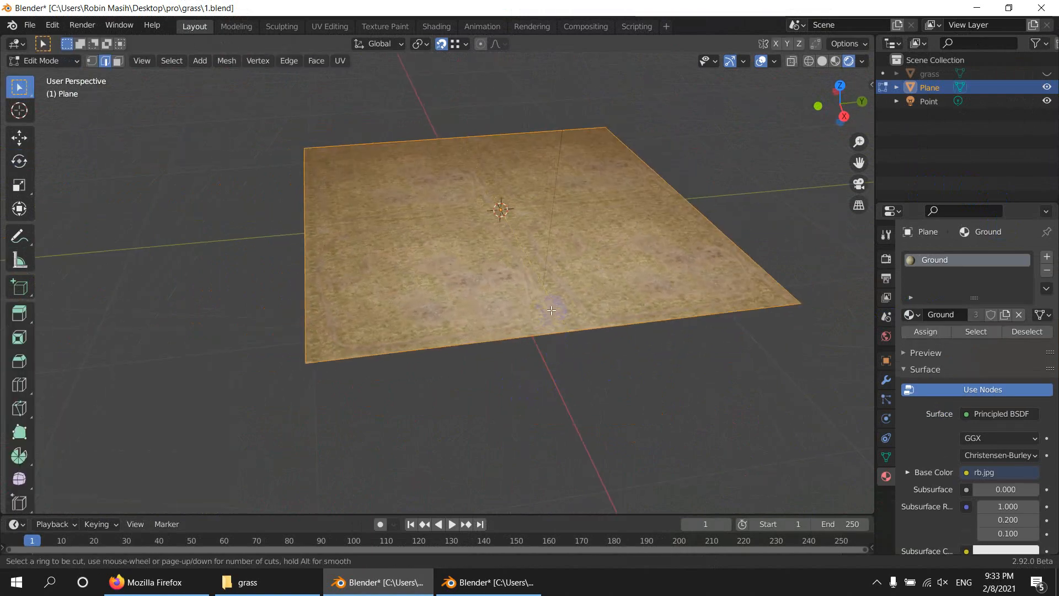
pyautogui.click(559, 322)
pyautogui.rightClick(690, 359)
pyautogui.press('g')
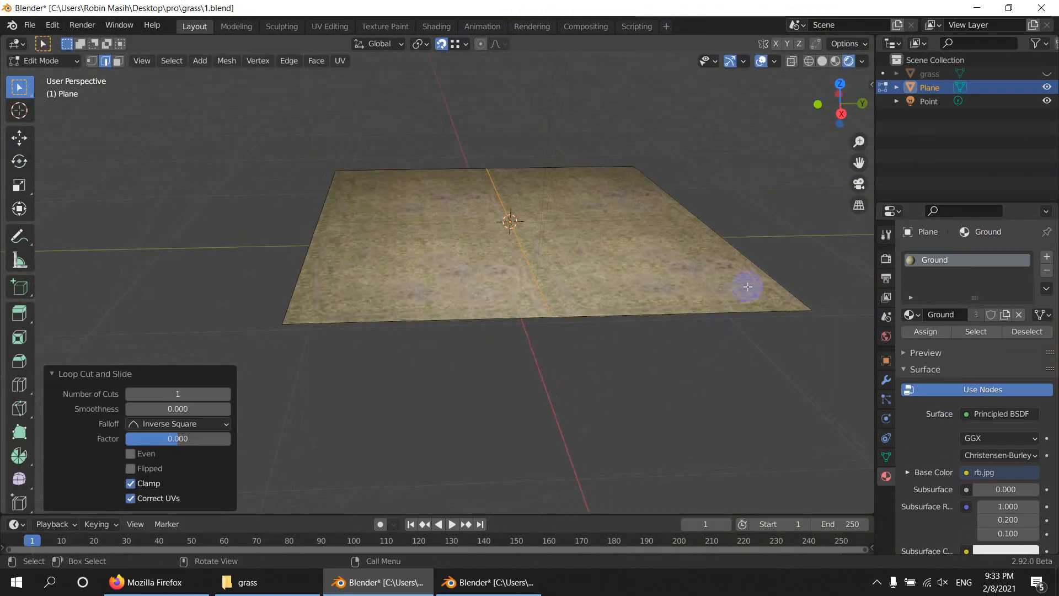
pyautogui.press('z')
pyautogui.click(704, 277)
# Step: Move the ridge edge sideways along the Y axis to make the two slopes uneven
pyautogui.moveTo(705, 276); pyautogui.dragTo(632, 370, button='middle')
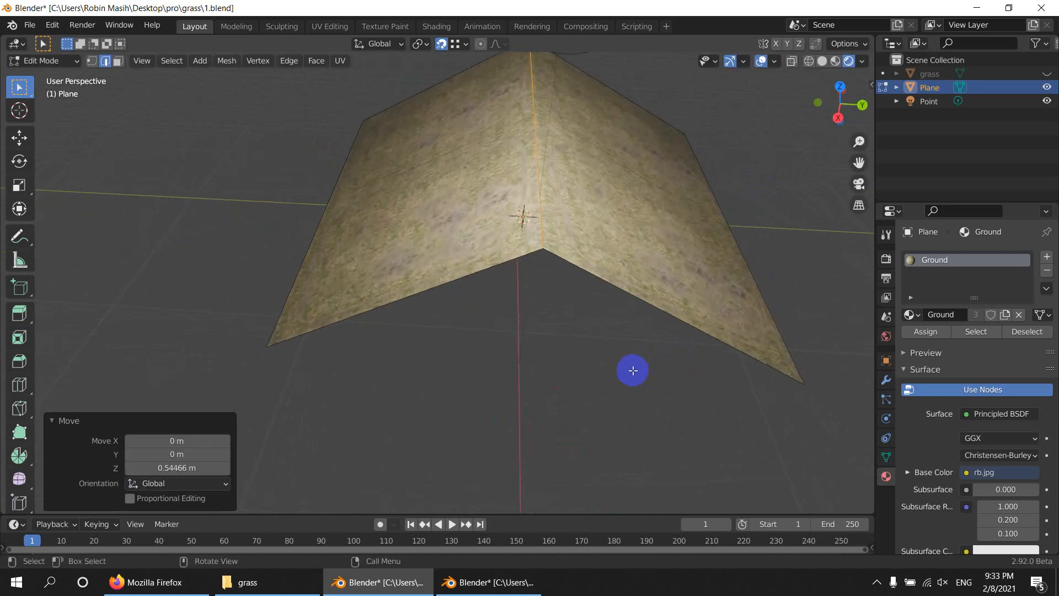
pyautogui.press('g')
pyautogui.press('y')
pyautogui.click(504, 355)
# Step: Add a loop cut across the ridge and slide it near one end, with a factor of about 0.81
pyautogui.moveTo(503, 355); pyautogui.dragTo(674, 294, button='middle')
pyautogui.hotkey('ctrl', 'r')
pyautogui.click(331, 380)
pyautogui.click(210, 397)
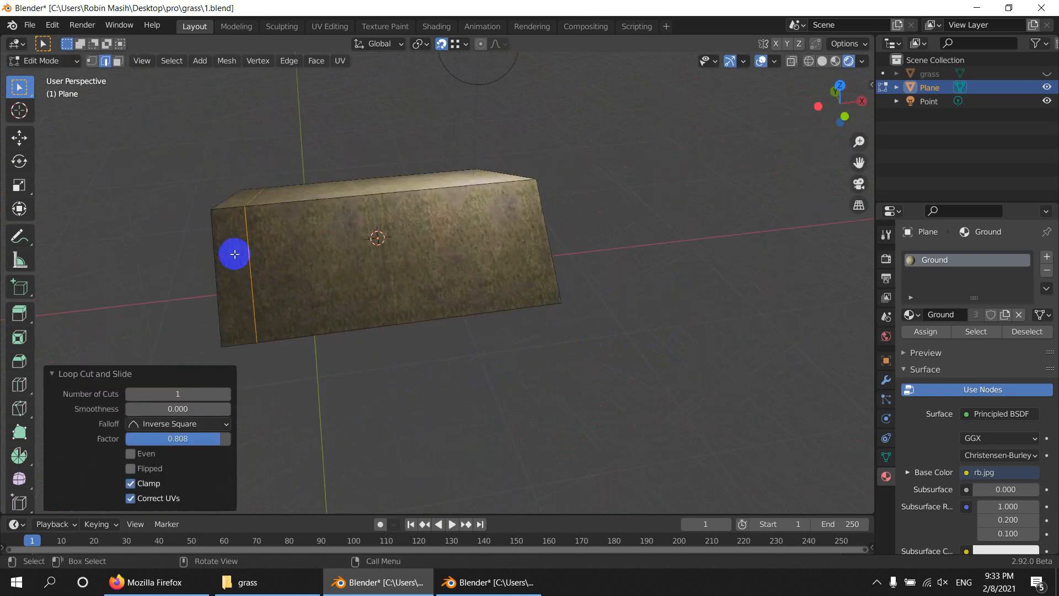
# Step: Select both faces of the narrow end strip, move them along the Z axis and return to Object Mode
pyautogui.moveTo(231, 248)
pyautogui.mouseDown(button='middle')
pyautogui.moveTo(260, 258)
pyautogui.moveTo(225, 235)
pyautogui.mouseUp(button='middle')
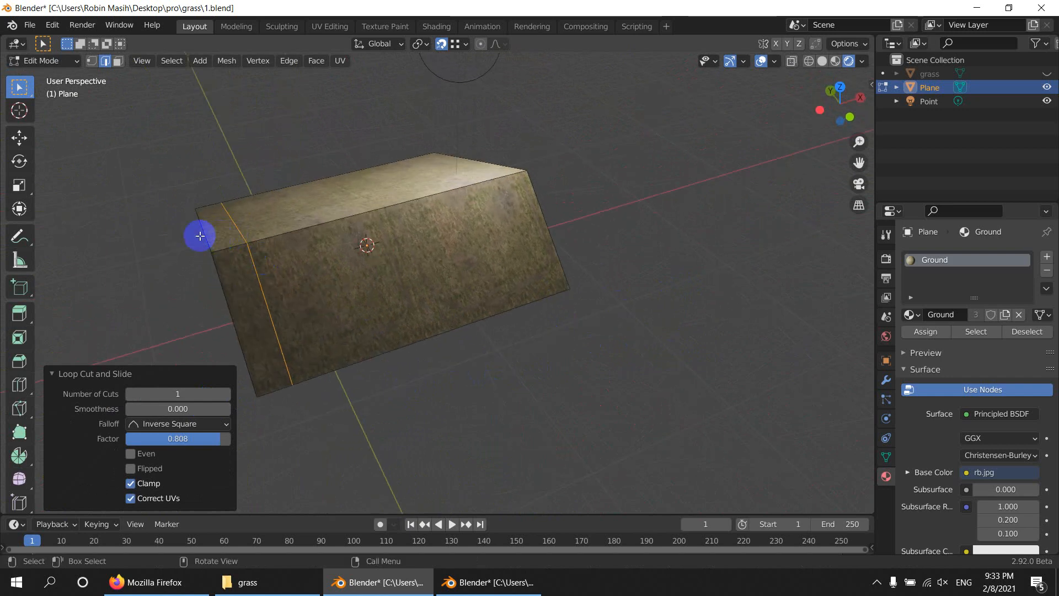
pyautogui.click(211, 232)
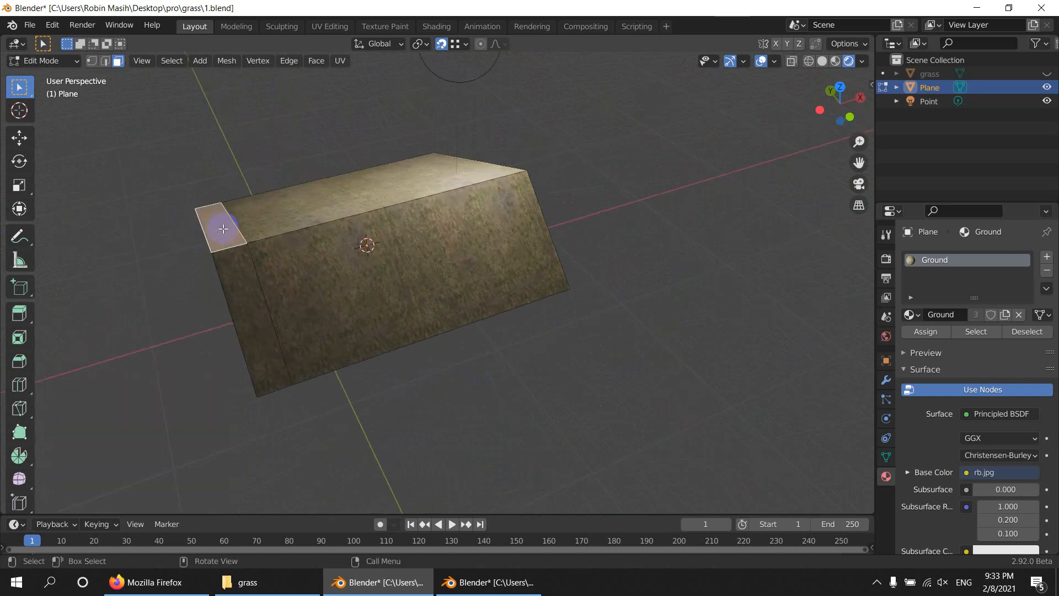
pyautogui.keyDown('shift'); pyautogui.click(234, 267); pyautogui.keyUp('shift')
pyautogui.moveTo(514, 348); pyautogui.dragTo(550, 307, button='middle')
pyautogui.moveTo(605, 268); pyautogui.dragTo(530, 264, button='middle')
pyautogui.press('g')
pyautogui.press('z')
pyautogui.click(646, 155)
pyautogui.press('Tab')
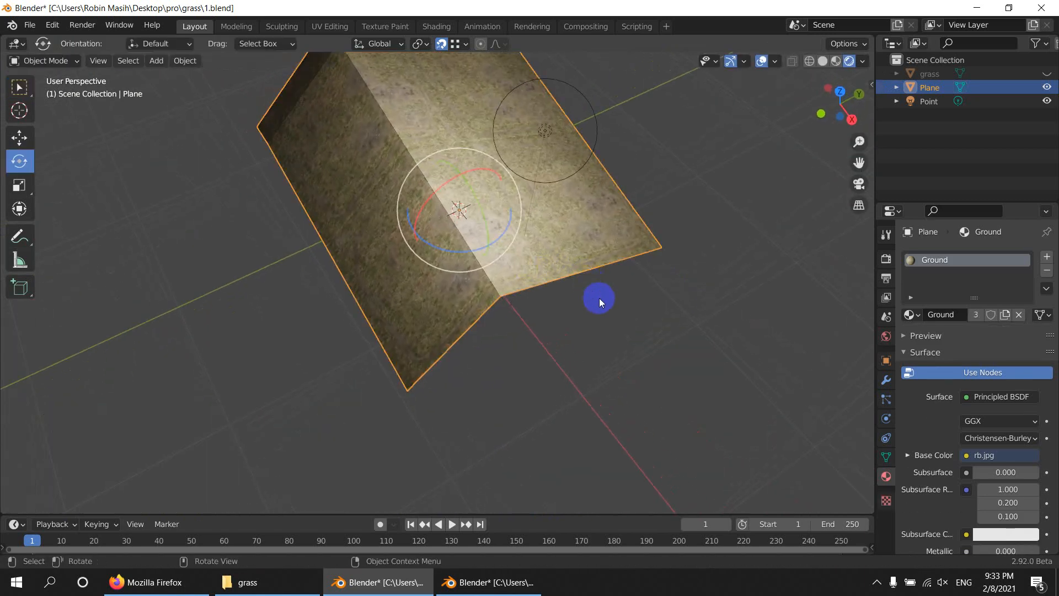
# Step: Add a loop cut parallel to the ridge on the wide slope, slid toward its outer edge with a factor of about -0.56
pyautogui.moveTo(599, 298); pyautogui.dragTo(525, 337, button='middle')
pyautogui.moveTo(766, 328); pyautogui.dragTo(534, 353, button='middle')
pyautogui.press('Tab')
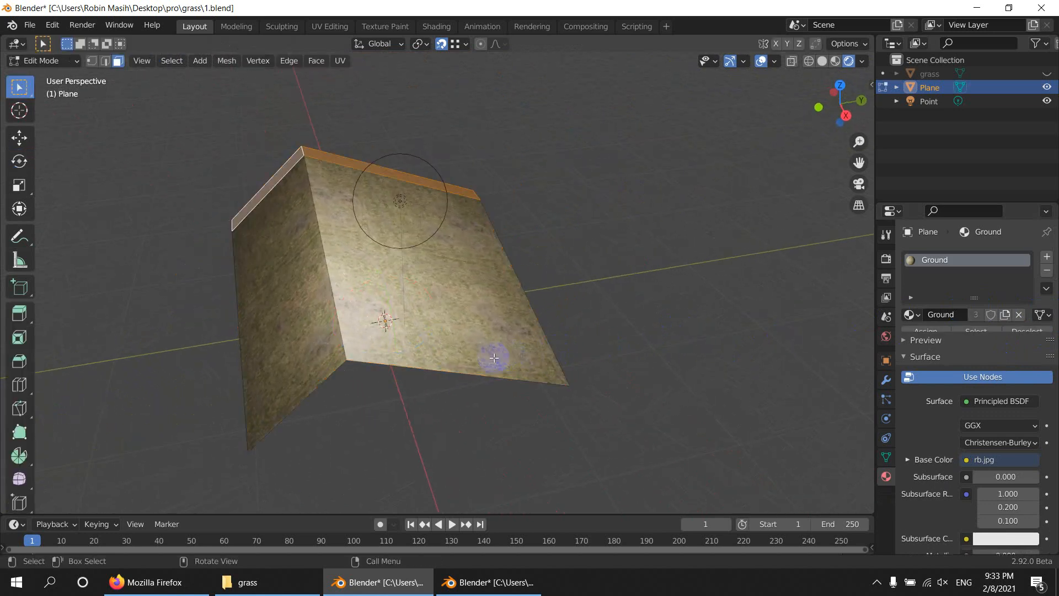
pyautogui.hotkey('ctrl', 'r')
pyautogui.moveTo(446, 369); pyautogui.dragTo(508, 385)
pyautogui.moveTo(618, 371); pyautogui.dragTo(577, 350, button='middle')
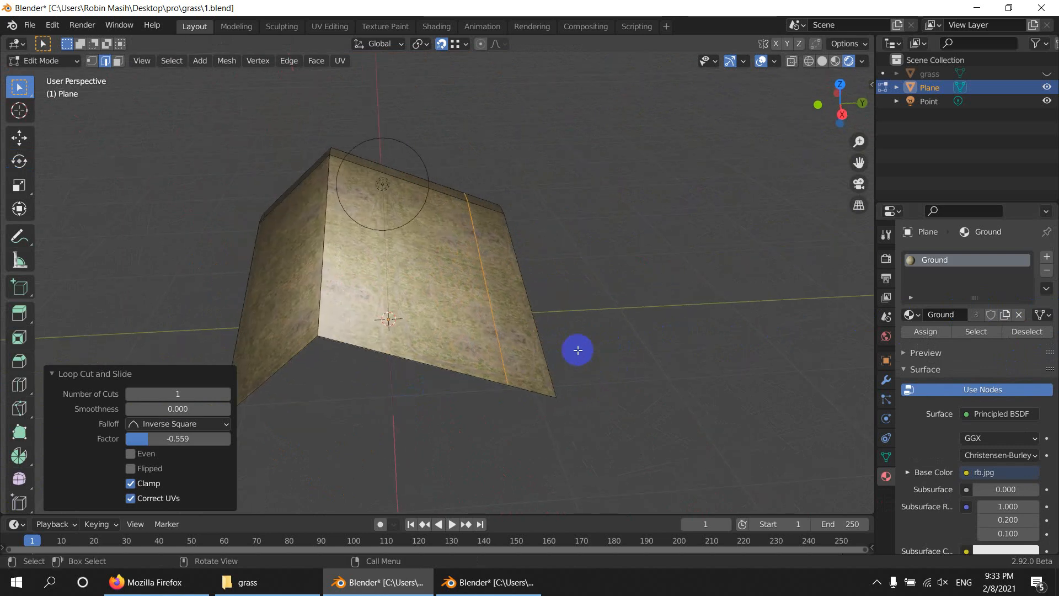
# Step: Select the two faces of the outer strip beyond the new cut and raise them about 0.11 m along Z
pyautogui.press('3')
pyautogui.click(513, 310)
pyautogui.keyDown('shift'); pyautogui.click(488, 204); pyautogui.keyUp('shift')
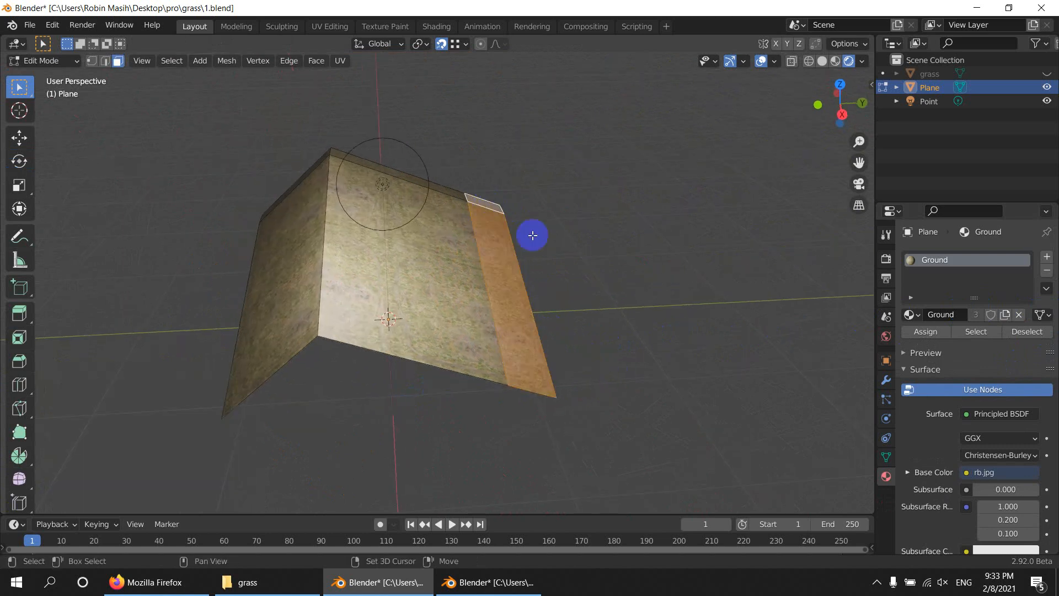
pyautogui.moveTo(645, 335); pyautogui.dragTo(634, 314, button='middle')
pyautogui.press('g')
pyautogui.press('z')
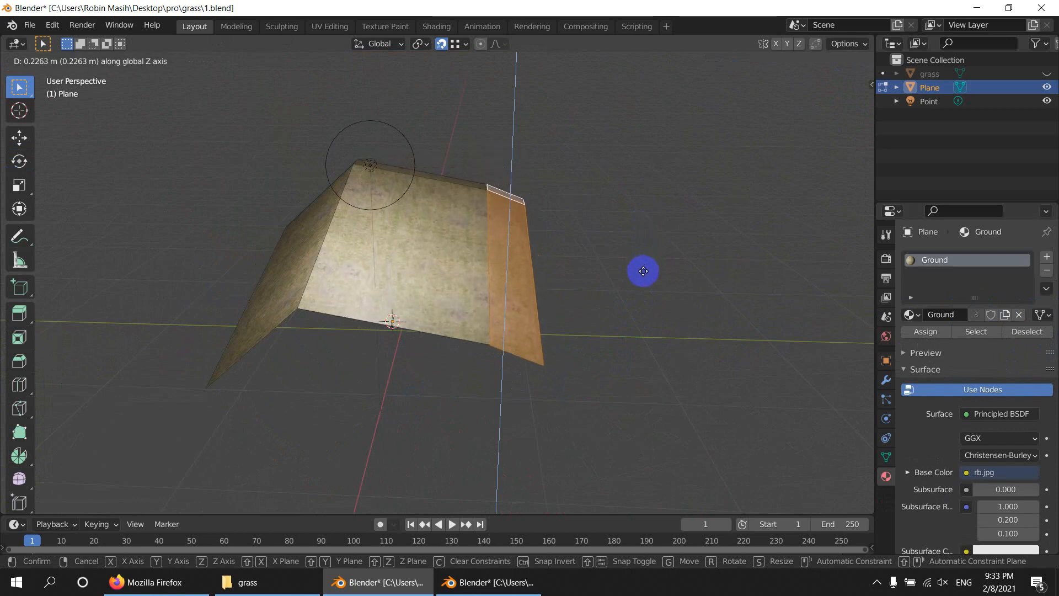
pyautogui.click(641, 284)
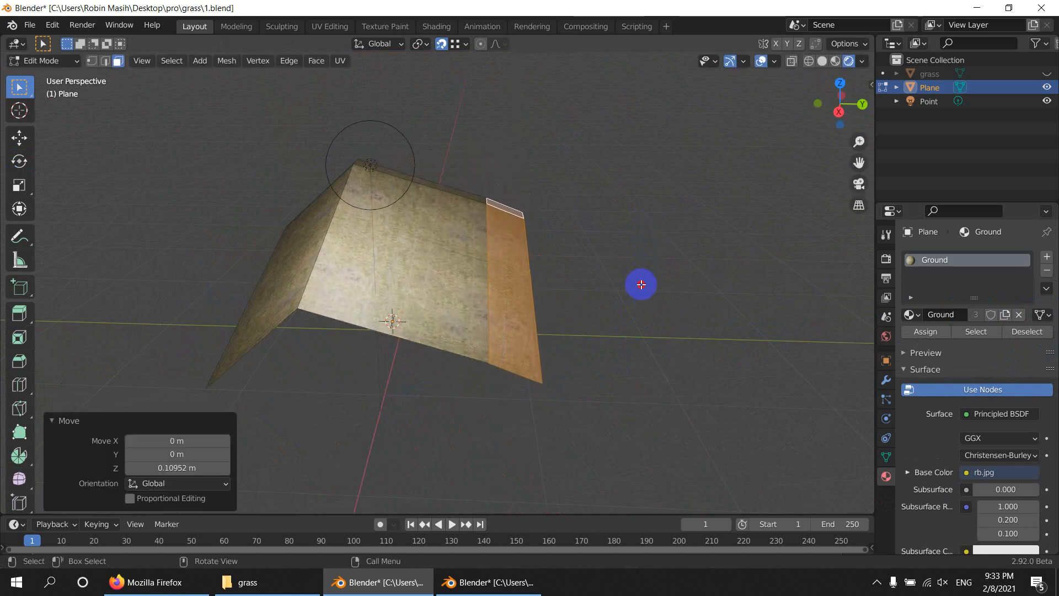
# Step: Select the outermost edge of the raised strip and move it freely upward
pyautogui.click(526, 216)
pyautogui.moveTo(524, 210); pyautogui.dragTo(567, 251, button='middle')
pyautogui.click(555, 266)
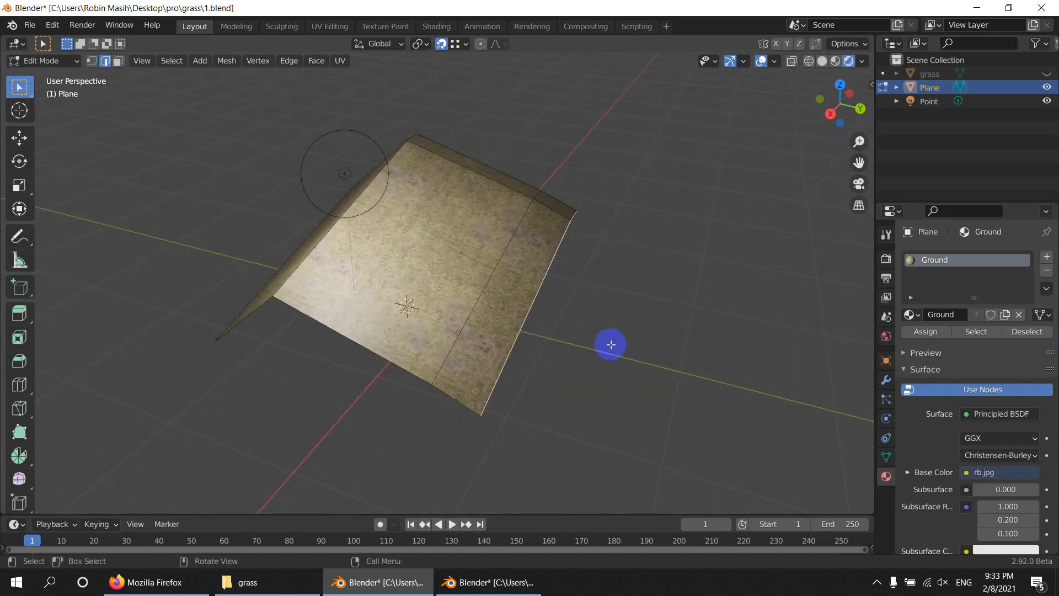
pyautogui.moveTo(609, 343); pyautogui.dragTo(639, 330, button='middle')
pyautogui.press('g')
pyautogui.click(664, 227)
pyautogui.moveTo(664, 226); pyautogui.dragTo(611, 300, button='middle')
pyautogui.moveTo(622, 235); pyautogui.dragTo(944, 342, button='middle')
pyautogui.press('g')
pyautogui.press('x')
pyautogui.rightClick(612, 263)
# Step: Add a Subdivision Surface modifier to the plane in Object Mode and set its viewport levels to 4
pyautogui.press('Tab')
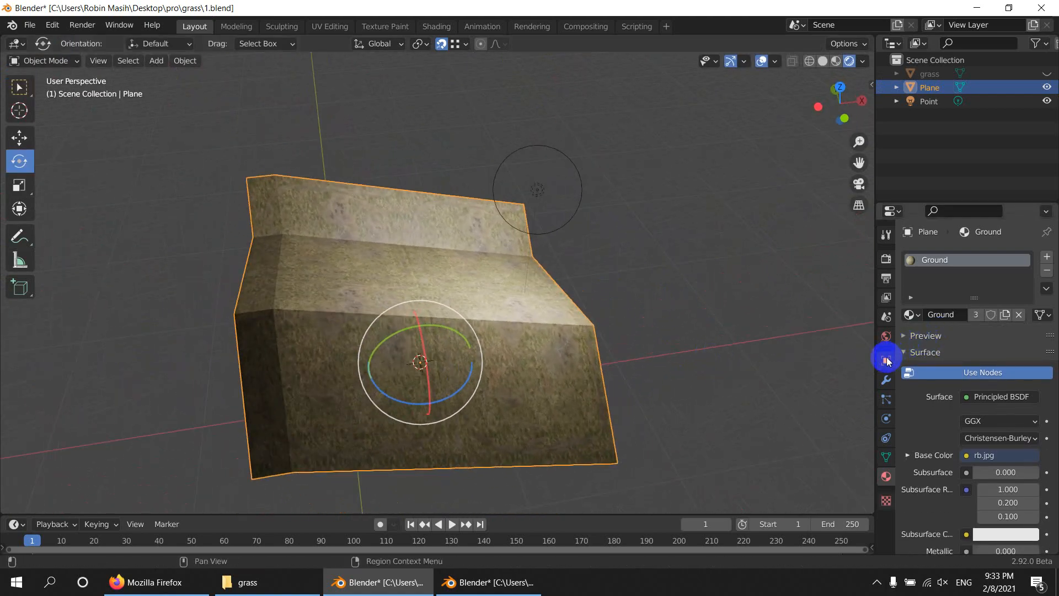
pyautogui.click(887, 379)
pyautogui.click(938, 257)
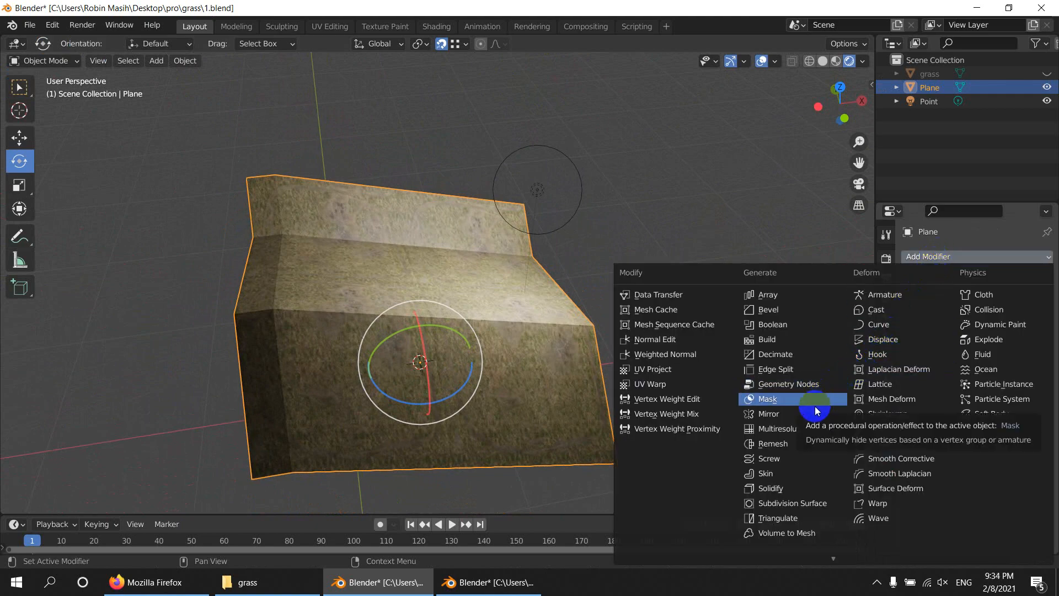
pyautogui.click(811, 502)
pyautogui.moveTo(758, 420); pyautogui.dragTo(523, 355, button='middle')
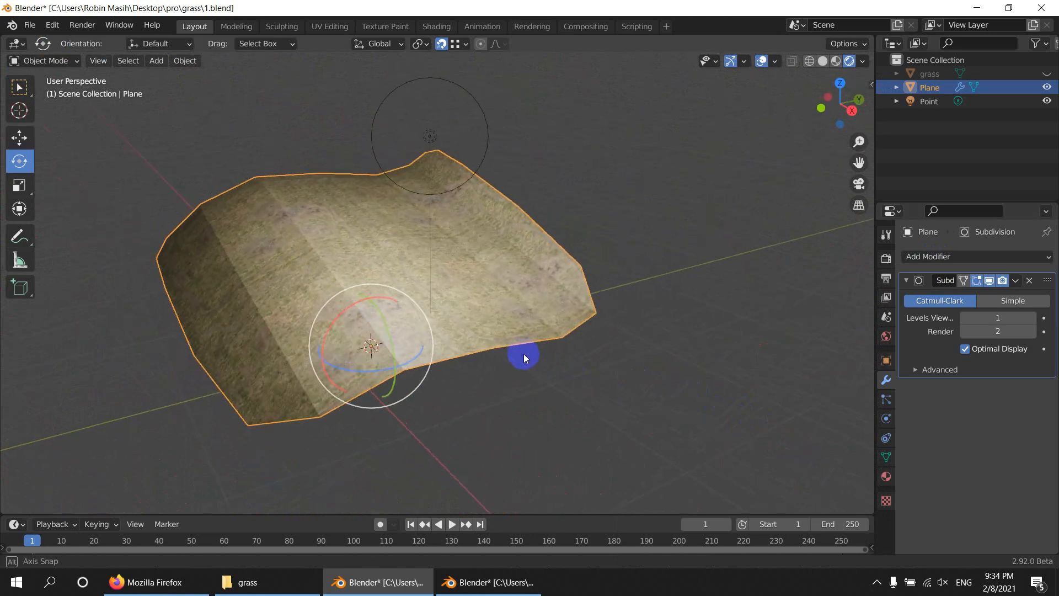
pyautogui.click(1032, 318)
pyautogui.click(1032, 318)
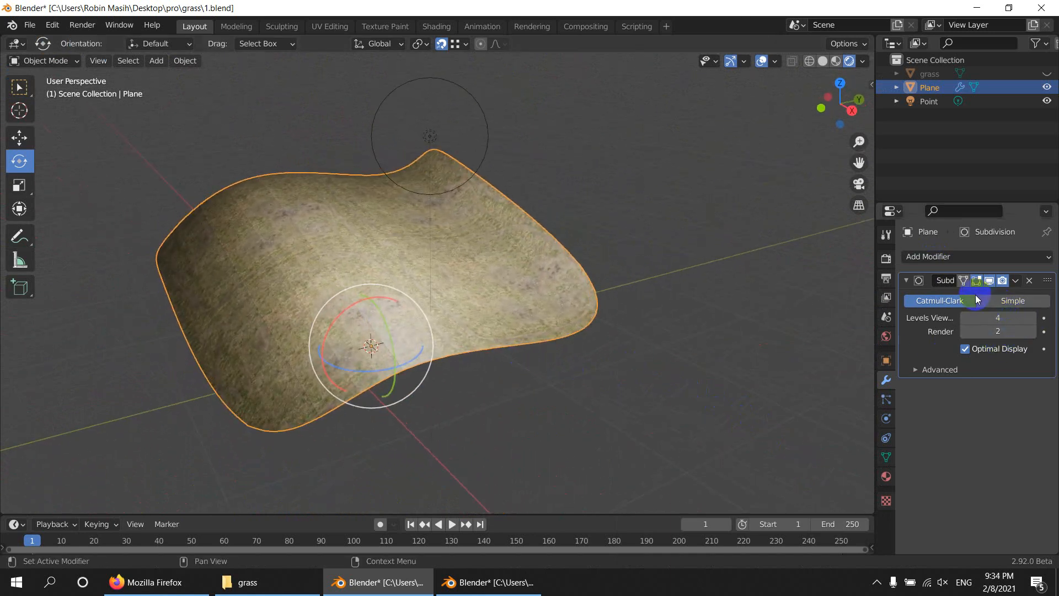
# Step: Apply the Subdivision Surface modifier and deselect the smoothed plane
pyautogui.click(1015, 281)
pyautogui.click(982, 293)
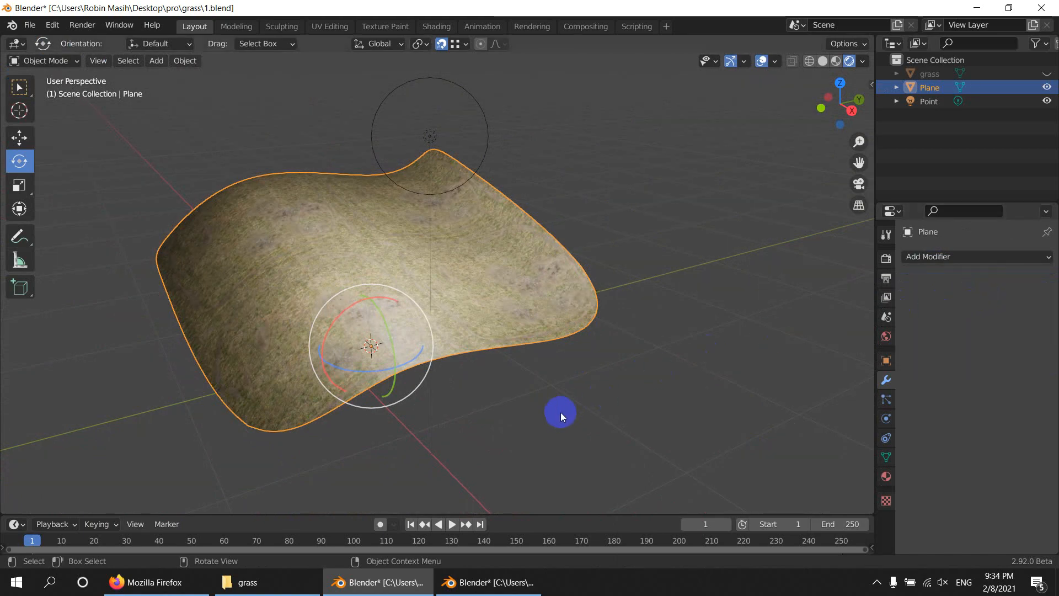
pyautogui.click(560, 412)
pyautogui.moveTo(561, 412); pyautogui.dragTo(461, 350, button='middle')
pyautogui.click(934, 212)
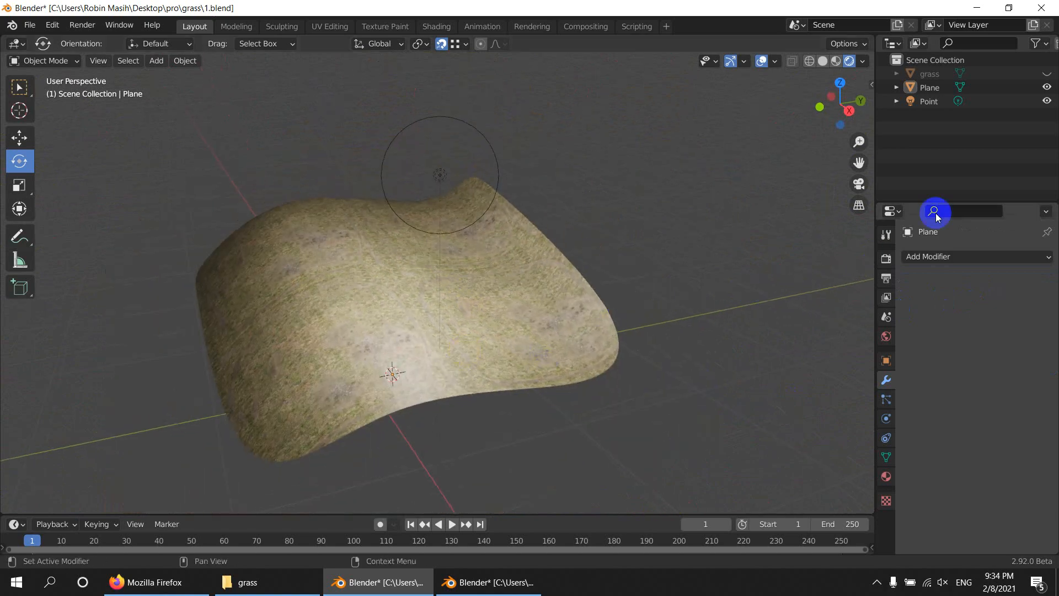
# Step: Copy and paste the Plane object and rename the copy "grass ground"
pyautogui.click(932, 88)
pyautogui.rightClick(941, 91)
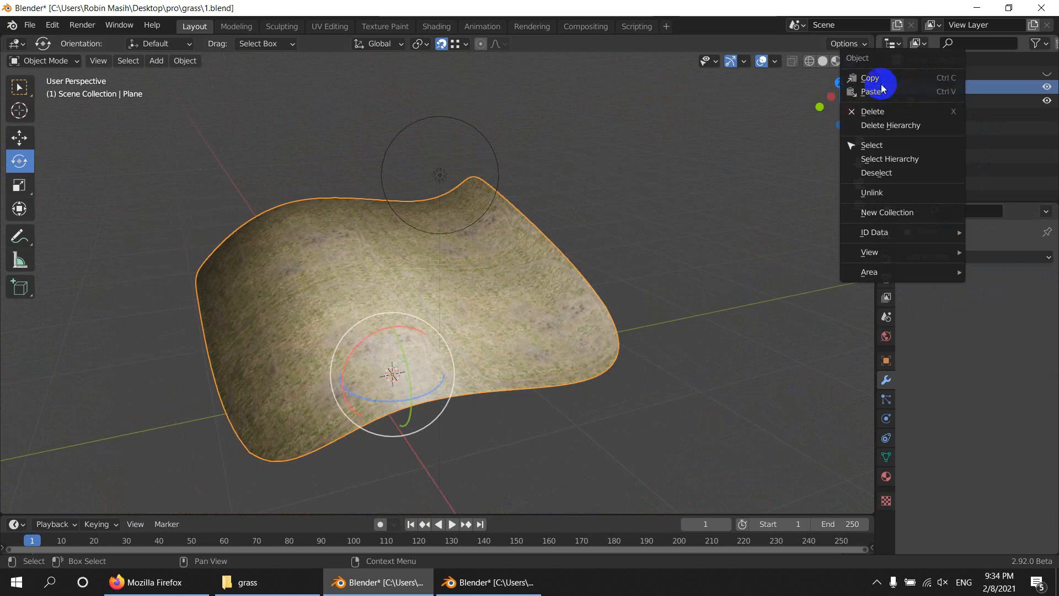
pyautogui.click(911, 78)
pyautogui.rightClick(936, 94)
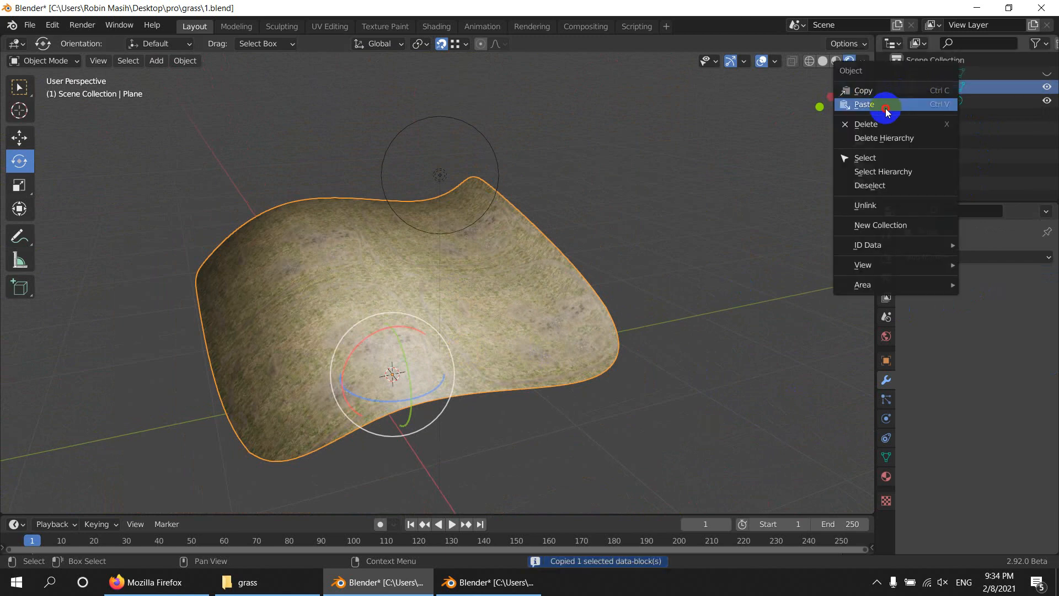
pyautogui.click(888, 106)
pyautogui.doubleClick(936, 102)
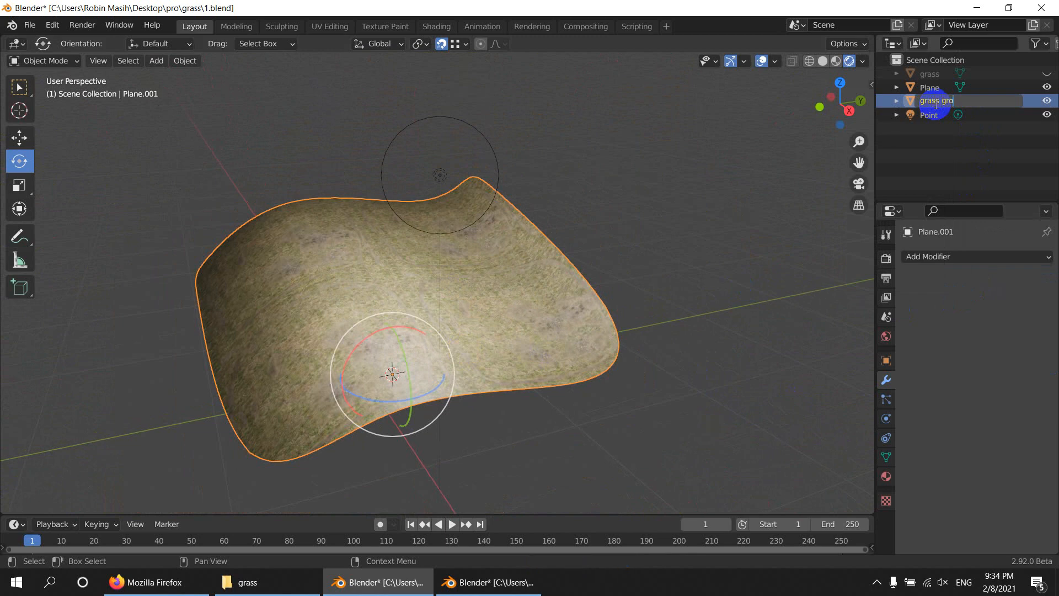
pyautogui.press('Return')
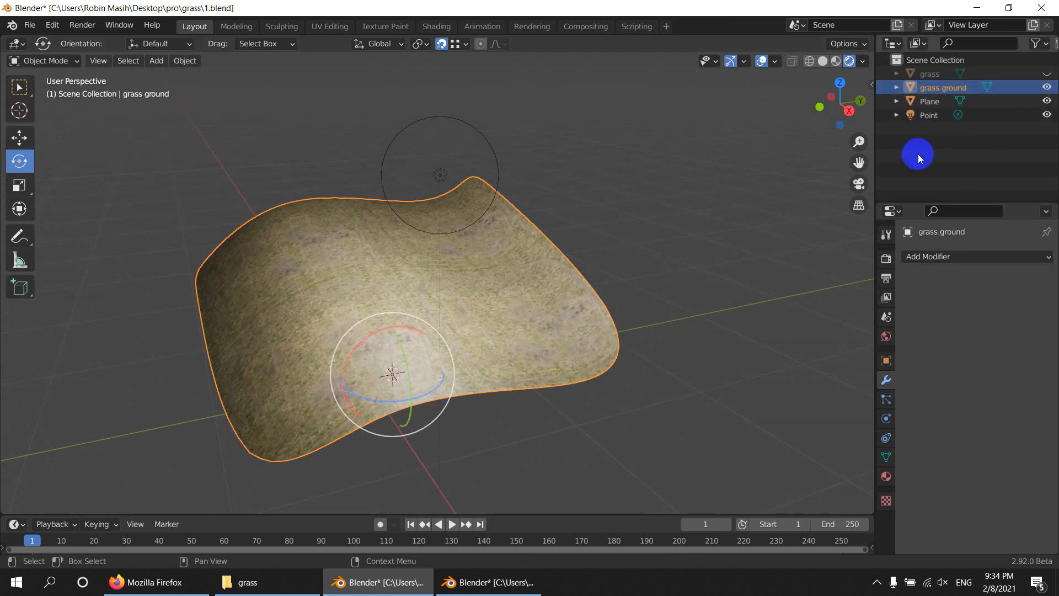
# Step: Add a Geometry Nodes modifier to the grass ground object and assign it the Grass node group
pyautogui.moveTo(733, 243); pyautogui.dragTo(711, 275, button='middle')
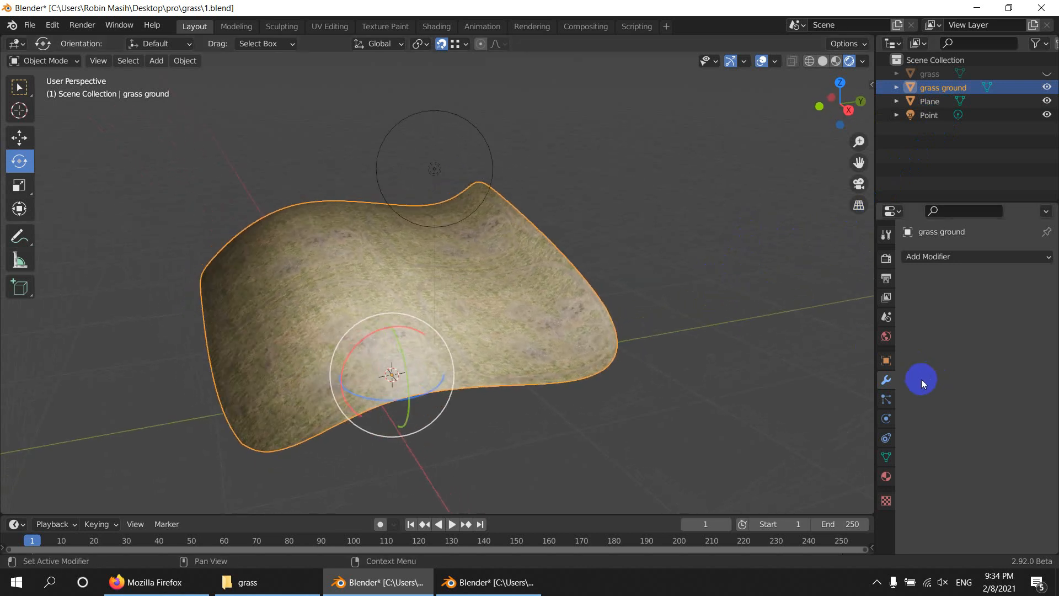
pyautogui.click(946, 258)
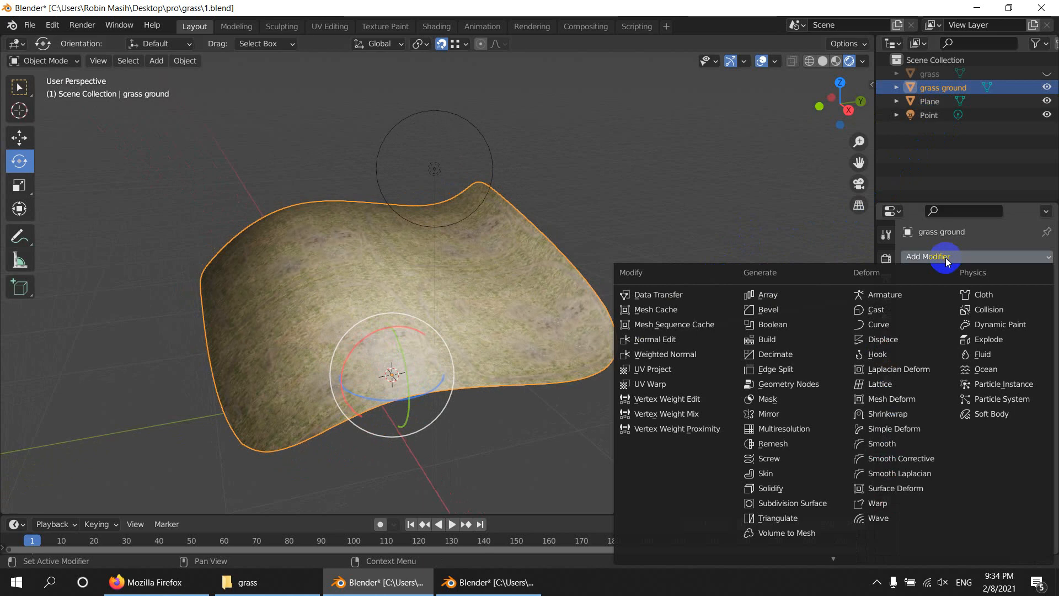
pyautogui.click(805, 383)
pyautogui.click(916, 303)
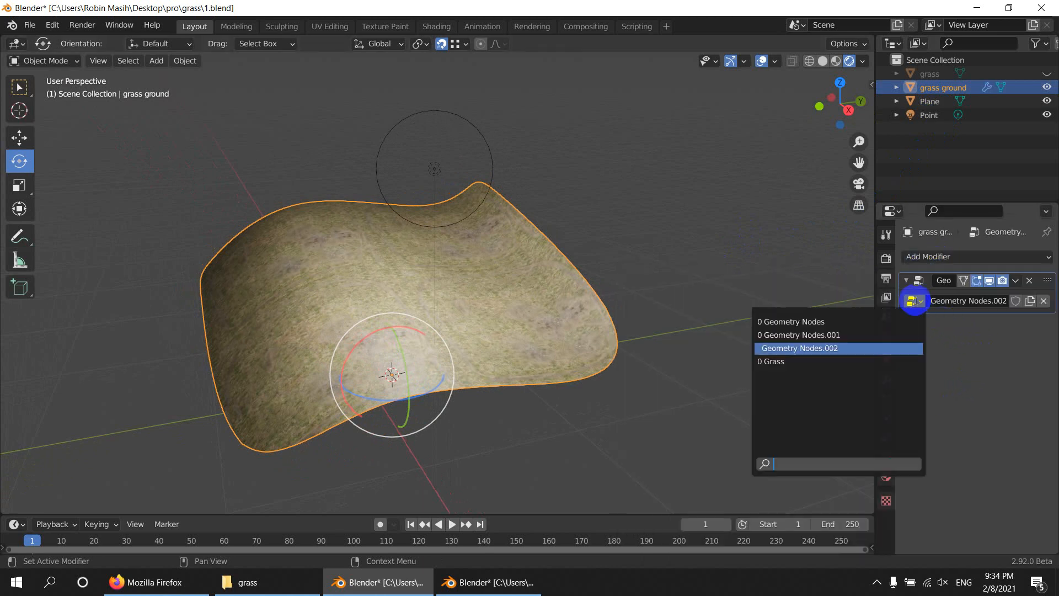
pyautogui.click(804, 368)
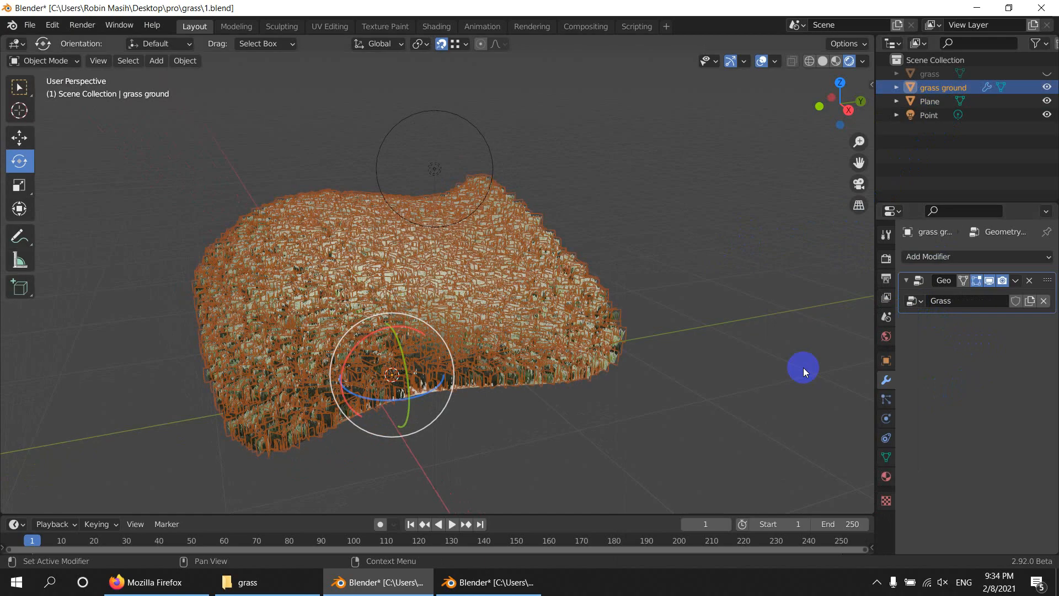
pyautogui.moveTo(662, 369); pyautogui.dragTo(446, 379, button='middle')
pyautogui.click(663, 384)
pyautogui.scroll(2, 468, 333)
pyautogui.click(452, 287)
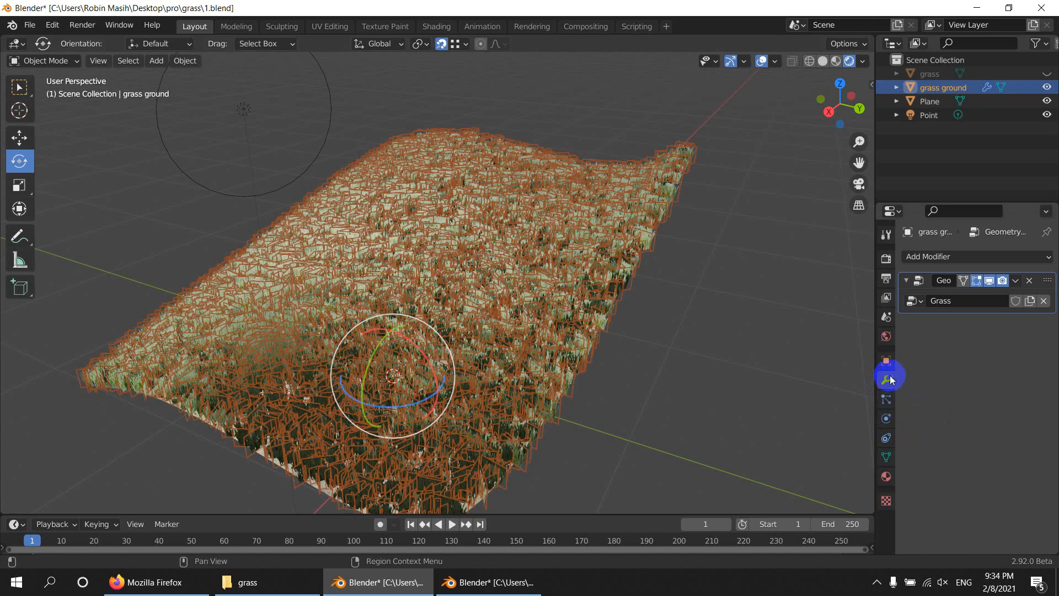
# Step: Add a vertex group to the grass ground mesh and name it "grp"
pyautogui.click(888, 460)
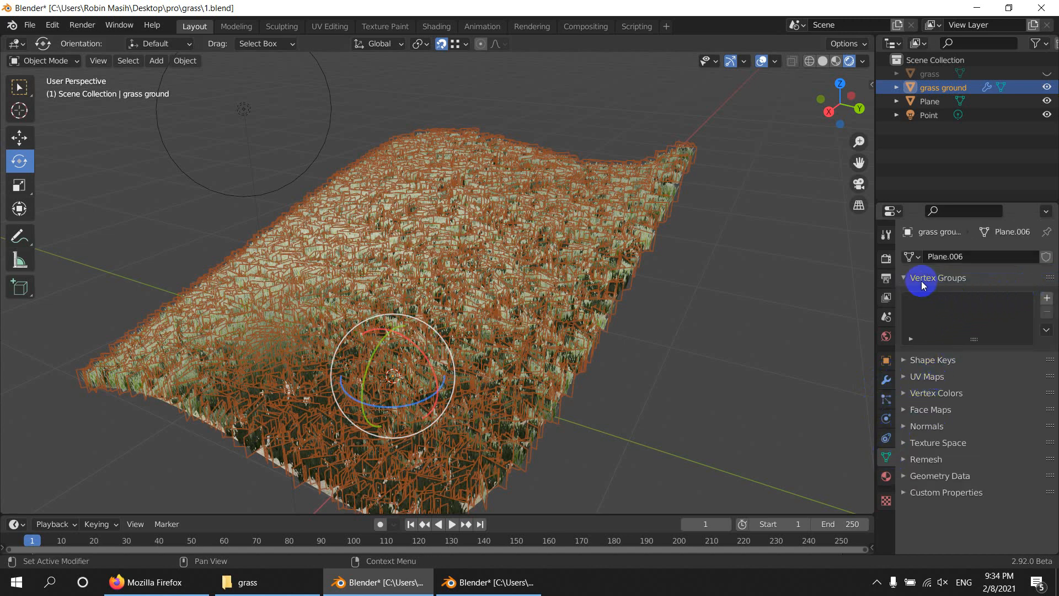
pyautogui.click(1046, 298)
pyautogui.click(972, 301)
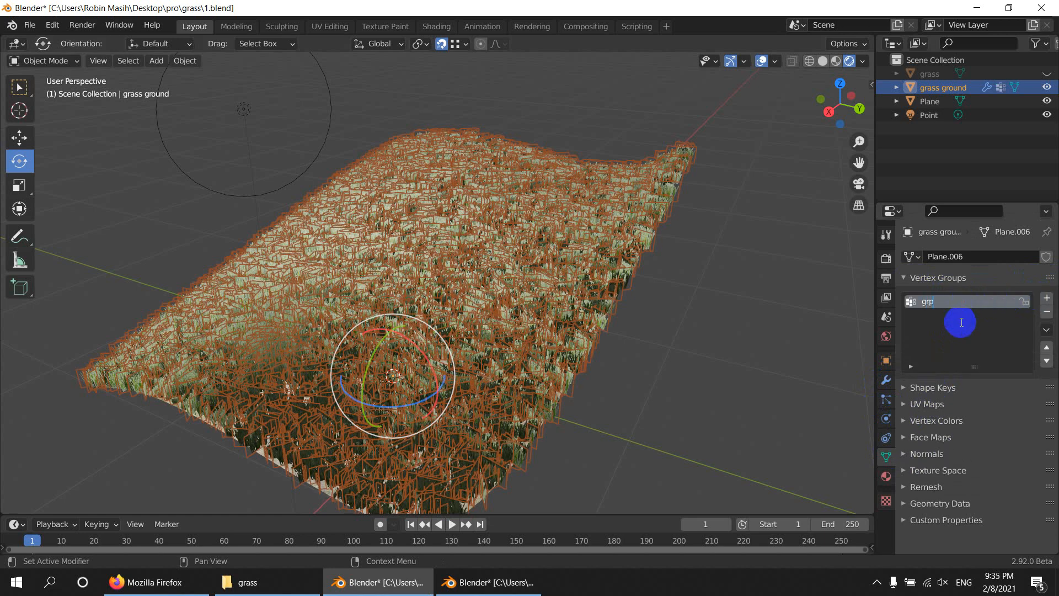
pyautogui.press('Return')
# Step: Switch the grass ground object to Weight Paint mode and paint a sparse grass patch on the hill with weight 0.143
pyautogui.moveTo(543, 324); pyautogui.dragTo(693, 315, button='middle')
pyautogui.scroll(-4, 593, 288)
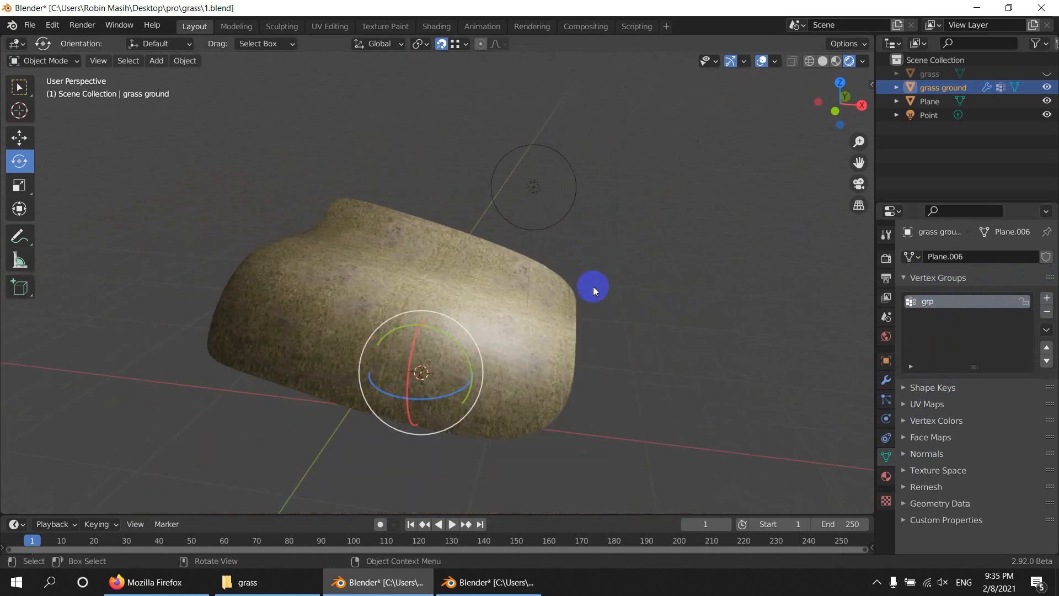
pyautogui.moveTo(593, 286); pyautogui.dragTo(427, 325, button='middle')
pyautogui.scroll(3, 486, 335)
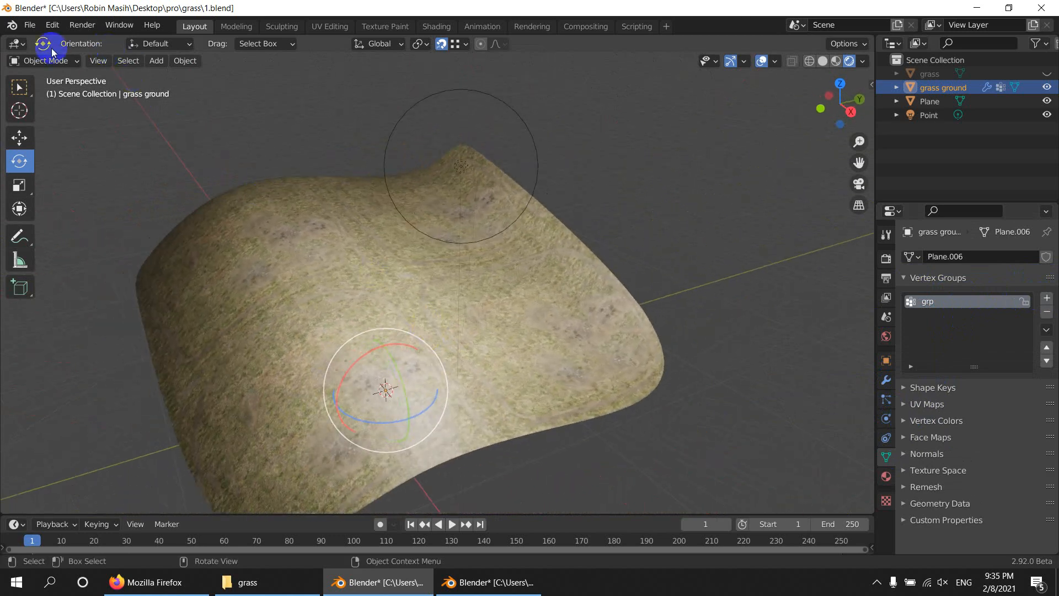
pyautogui.click(34, 61)
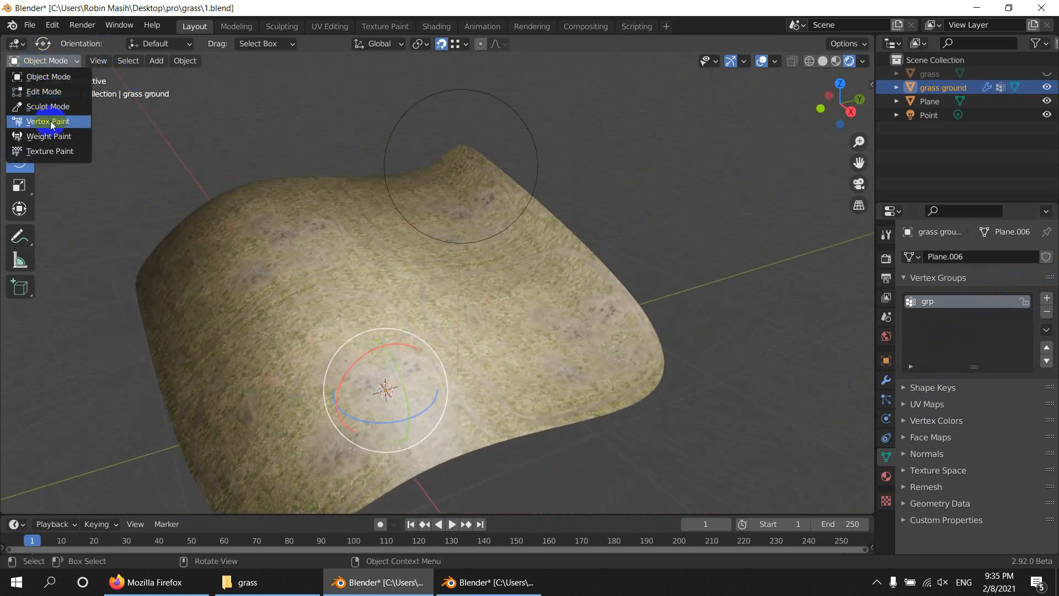
pyautogui.click(49, 145)
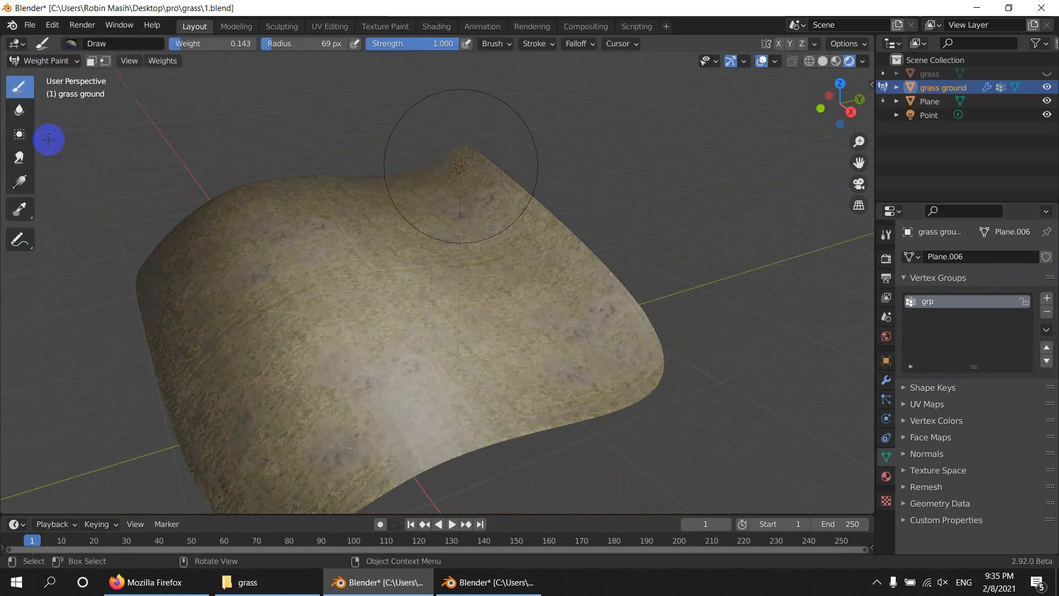
pyautogui.moveTo(386, 254)
pyautogui.mouseDown(button='middle')
pyautogui.moveTo(484, 279)
pyautogui.moveTo(465, 292)
pyautogui.moveTo(469, 234)
pyautogui.moveTo(357, 257)
pyautogui.moveTo(425, 322)
pyautogui.moveTo(400, 288)
pyautogui.mouseUp(button='middle')
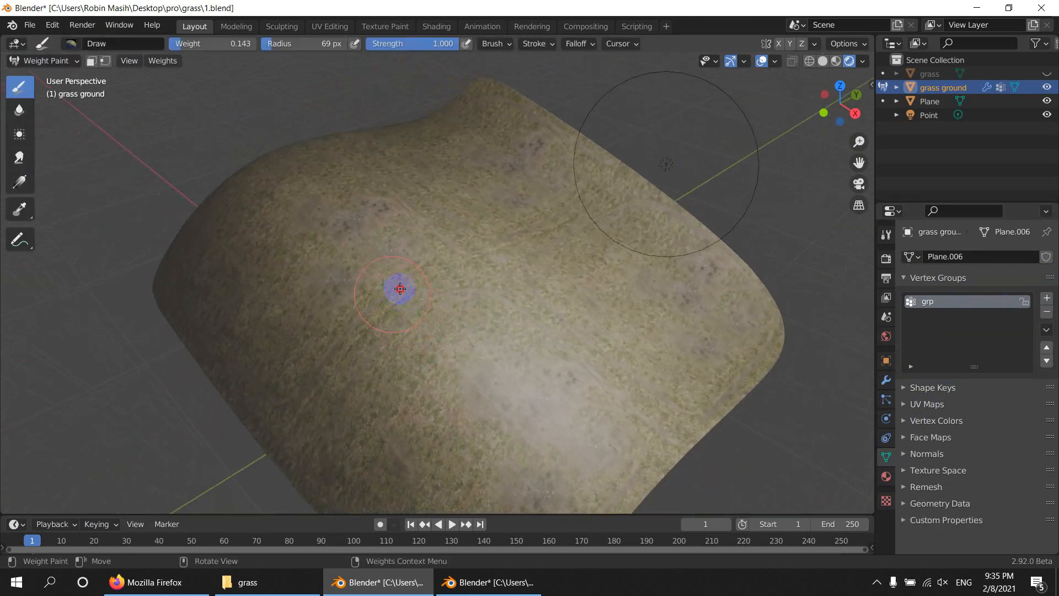
pyautogui.moveTo(399, 288); pyautogui.dragTo(471, 277)
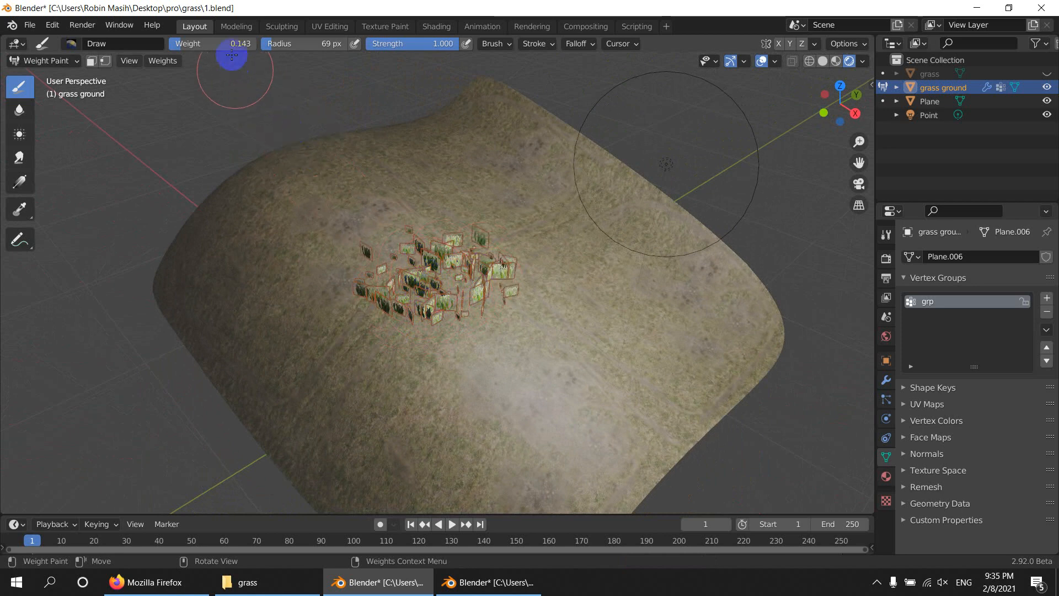
# Step: Set the brush weight to 1.000 and paint dense bands of grass across the hilly ground
pyautogui.moveTo(394, 296)
pyautogui.mouseDown()
pyautogui.moveTo(407, 308)
pyautogui.moveTo(501, 279)
pyautogui.moveTo(382, 282)
pyautogui.moveTo(357, 312)
pyautogui.moveTo(369, 325)
pyautogui.mouseUp()
pyautogui.scroll(4, 494, 309)
pyautogui.moveTo(480, 310); pyautogui.dragTo(380, 312, button='middle')
pyautogui.scroll(-1, 405, 263)
pyautogui.moveTo(405, 264)
pyautogui.mouseDown()
pyautogui.moveTo(520, 274)
pyautogui.moveTo(487, 295)
pyautogui.moveTo(416, 274)
pyautogui.moveTo(459, 250)
pyautogui.mouseUp()
pyautogui.scroll(-3, 499, 280)
pyautogui.moveTo(499, 279)
pyautogui.mouseDown(button='middle')
pyautogui.moveTo(374, 314)
pyautogui.moveTo(286, 300)
pyautogui.mouseUp(button='middle')
pyautogui.moveTo(286, 300)
pyautogui.mouseDown()
pyautogui.moveTo(388, 357)
pyautogui.moveTo(439, 367)
pyautogui.moveTo(383, 367)
pyautogui.mouseUp()
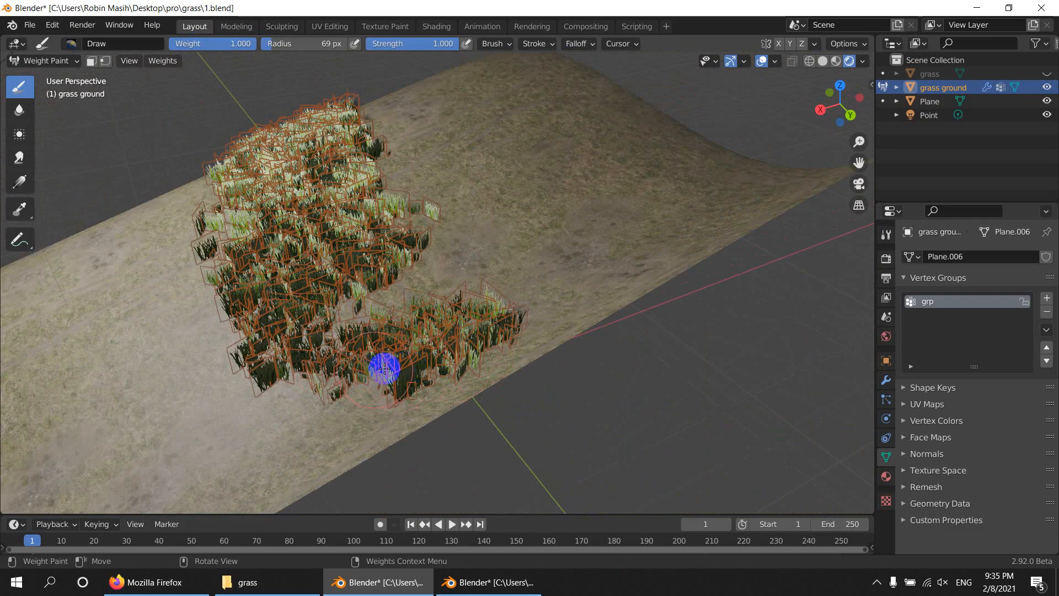
pyautogui.moveTo(383, 366); pyautogui.dragTo(534, 378, button='middle')
pyautogui.moveTo(686, 302)
pyautogui.mouseDown()
pyautogui.moveTo(735, 246)
pyautogui.moveTo(730, 347)
pyautogui.moveTo(595, 220)
pyautogui.moveTo(433, 239)
pyautogui.mouseUp()
pyautogui.moveTo(433, 239)
pyautogui.mouseDown(button='middle')
pyautogui.moveTo(660, 274)
pyautogui.moveTo(455, 312)
pyautogui.mouseUp(button='middle')
pyautogui.moveTo(455, 312)
pyautogui.mouseDown()
pyautogui.moveTo(246, 244)
pyautogui.moveTo(321, 293)
pyautogui.moveTo(366, 241)
pyautogui.moveTo(441, 285)
pyautogui.mouseUp()
pyautogui.moveTo(440, 285); pyautogui.dragTo(414, 279, button='middle')
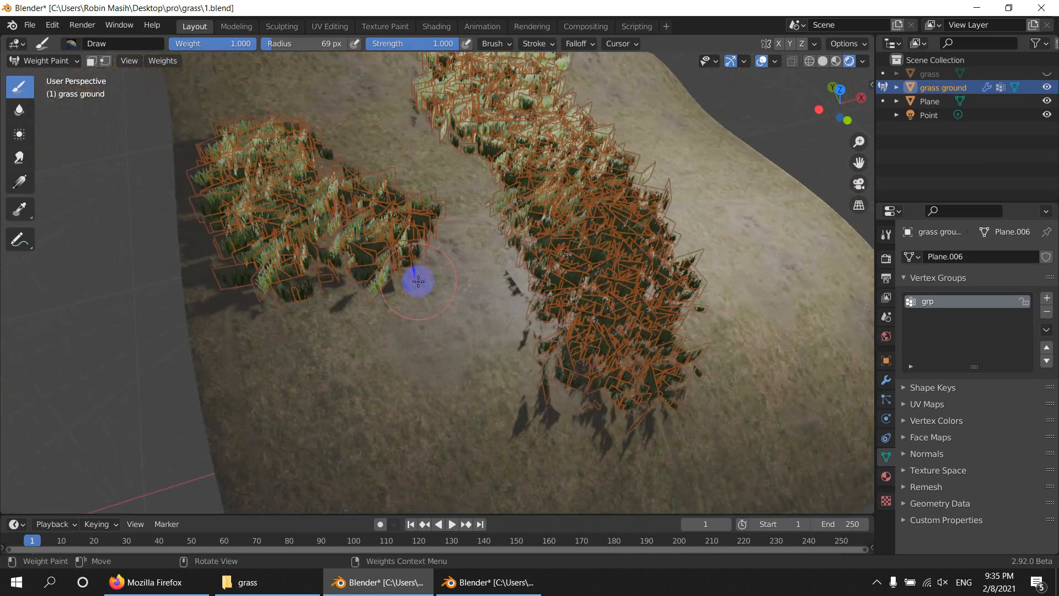
# Step: Lower the brush weight to 0.329 and paint sparser grass, reducing the strength to 0.316 for the final stroke
pyautogui.moveTo(230, 42); pyautogui.dragTo(160, 55)
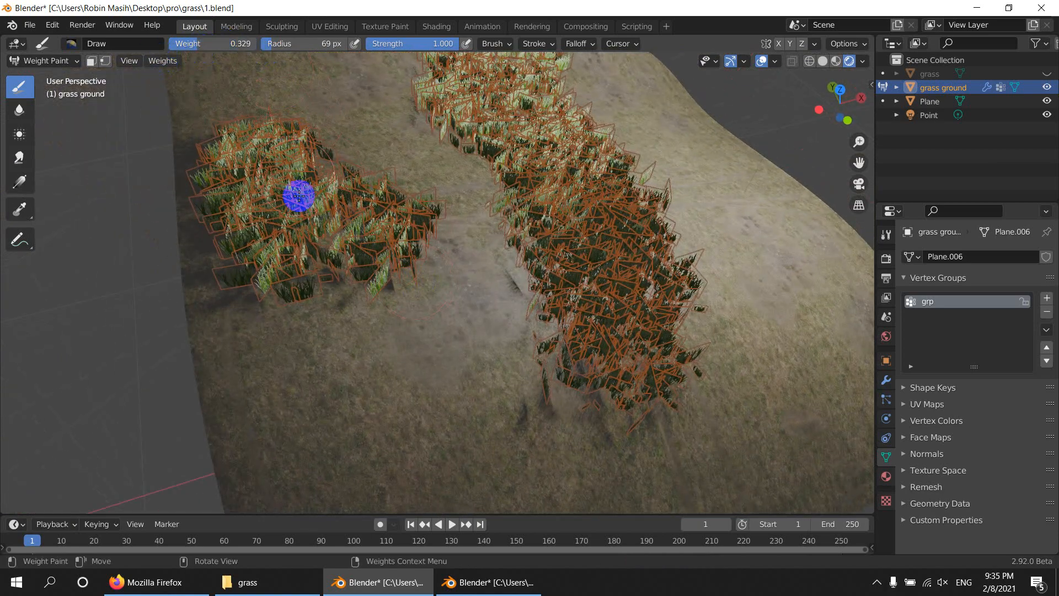
pyautogui.moveTo(295, 194)
pyautogui.mouseDown()
pyautogui.moveTo(315, 371)
pyautogui.moveTo(425, 439)
pyautogui.moveTo(329, 300)
pyautogui.moveTo(397, 432)
pyautogui.mouseUp()
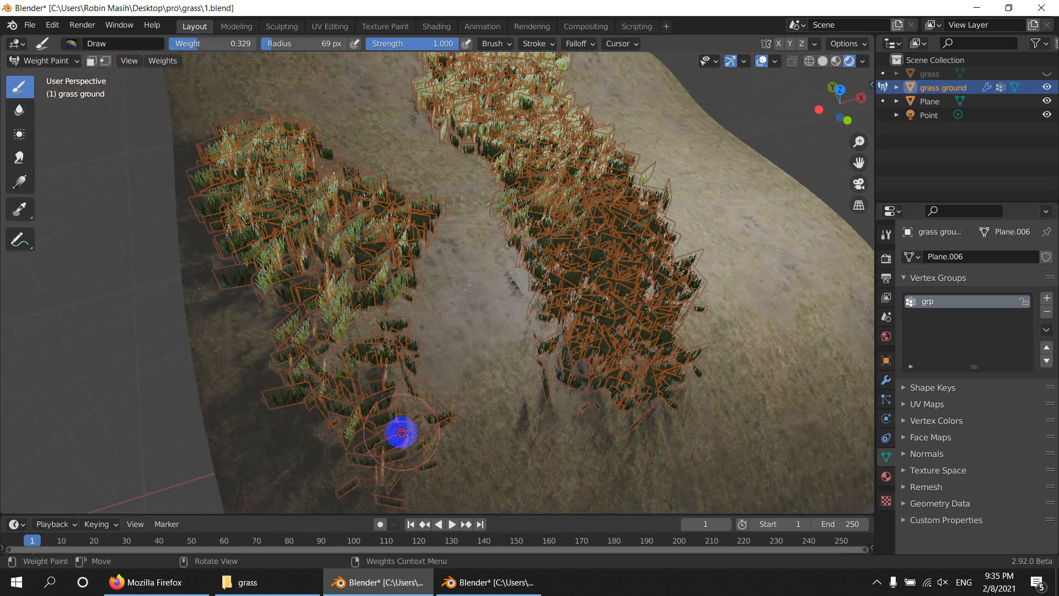
pyautogui.moveTo(387, 207)
pyautogui.mouseDown(button='middle')
pyautogui.moveTo(466, 206)
pyautogui.moveTo(406, 165)
pyautogui.mouseUp(button='middle')
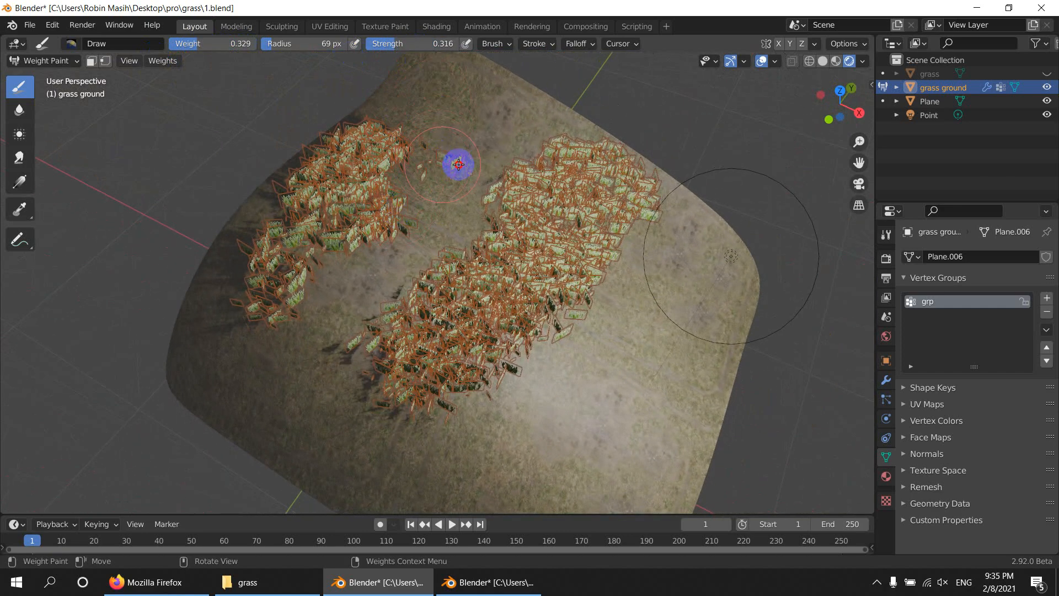
pyautogui.moveTo(458, 164)
pyautogui.mouseDown()
pyautogui.moveTo(449, 173)
pyautogui.moveTo(452, 234)
pyautogui.moveTo(524, 260)
pyautogui.mouseUp()
# Step: Raise the brush weight to 0.776 and paint more grass patches on the bare slopes around the dense band
pyautogui.moveTo(524, 260)
pyautogui.mouseDown(button='middle')
pyautogui.moveTo(556, 244)
pyautogui.moveTo(314, 71)
pyautogui.moveTo(372, 267)
pyautogui.moveTo(278, 118)
pyautogui.mouseUp(button='middle')
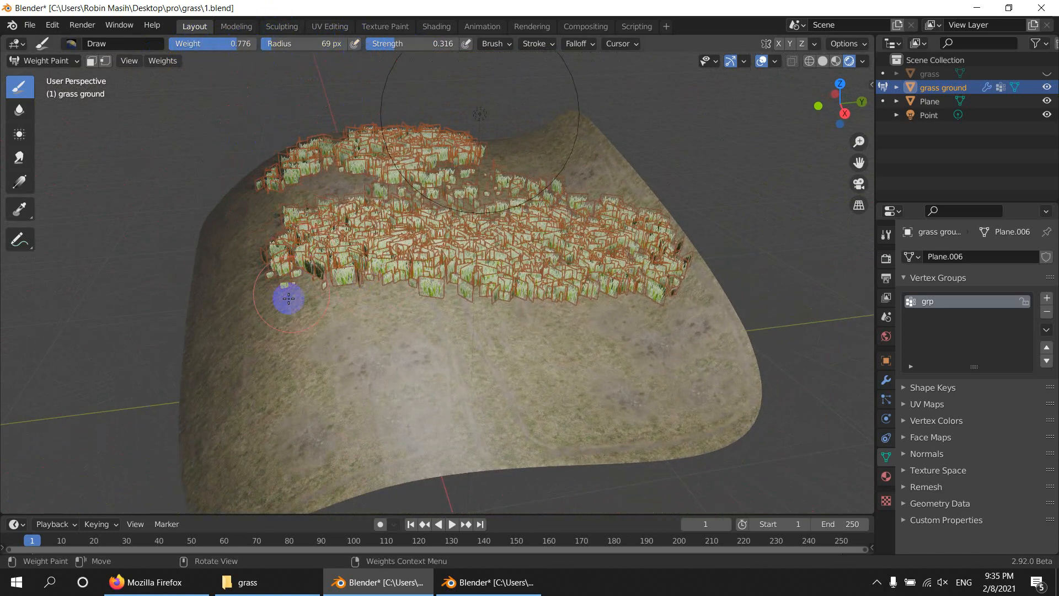
pyautogui.moveTo(288, 299)
pyautogui.mouseDown()
pyautogui.moveTo(281, 435)
pyautogui.moveTo(265, 331)
pyautogui.moveTo(386, 456)
pyautogui.moveTo(284, 410)
pyautogui.moveTo(220, 284)
pyautogui.moveTo(240, 309)
pyautogui.mouseUp()
pyautogui.moveTo(346, 331); pyautogui.dragTo(410, 346, button='middle')
pyautogui.moveTo(399, 348)
pyautogui.mouseDown()
pyautogui.moveTo(537, 371)
pyautogui.moveTo(522, 332)
pyautogui.mouseUp()
pyautogui.moveTo(355, 302)
pyautogui.mouseDown(button='middle')
pyautogui.moveTo(580, 314)
pyautogui.moveTo(596, 336)
pyautogui.mouseUp(button='middle')
pyautogui.moveTo(506, 416)
pyautogui.mouseDown()
pyautogui.moveTo(577, 454)
pyautogui.moveTo(586, 329)
pyautogui.mouseUp()
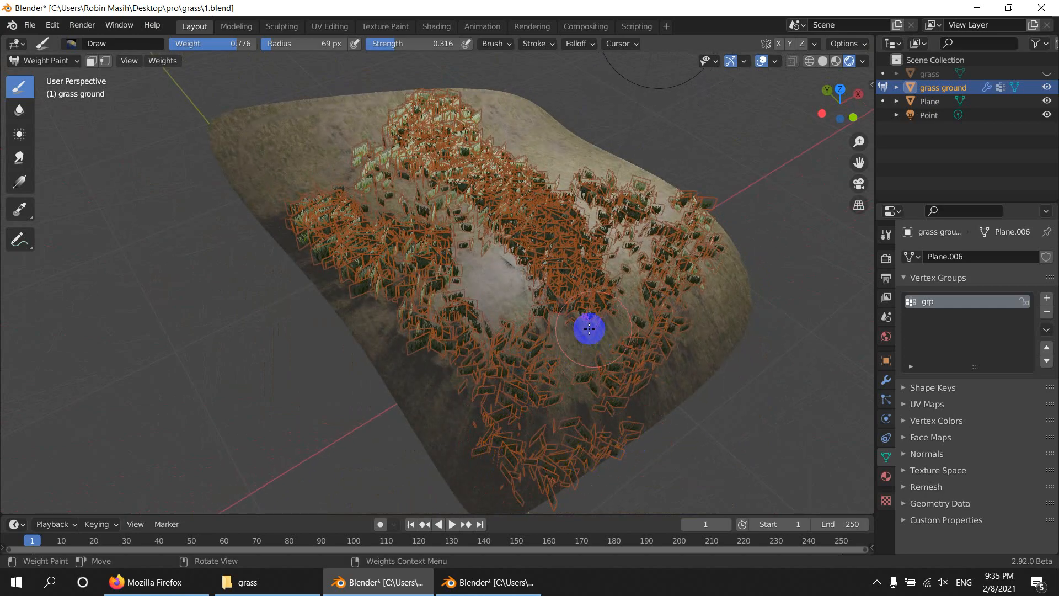
pyautogui.moveTo(586, 329); pyautogui.dragTo(535, 316, button='middle')
pyautogui.moveTo(657, 359); pyautogui.dragTo(669, 393)
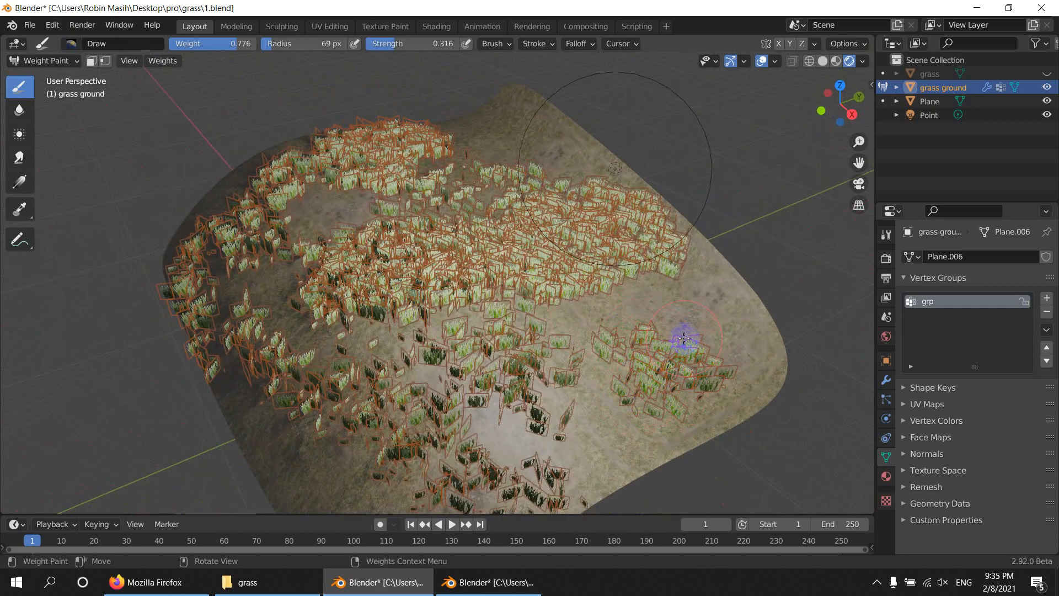
# Step: Return the grass ground object from Weight Paint to Object Mode
pyautogui.moveTo(684, 339)
pyautogui.mouseDown(button='middle')
pyautogui.moveTo(598, 300)
pyautogui.moveTo(542, 334)
pyautogui.moveTo(674, 320)
pyautogui.moveTo(780, 333)
pyautogui.moveTo(485, 228)
pyautogui.mouseUp(button='middle')
pyautogui.click(44, 61)
pyautogui.click(34, 67)
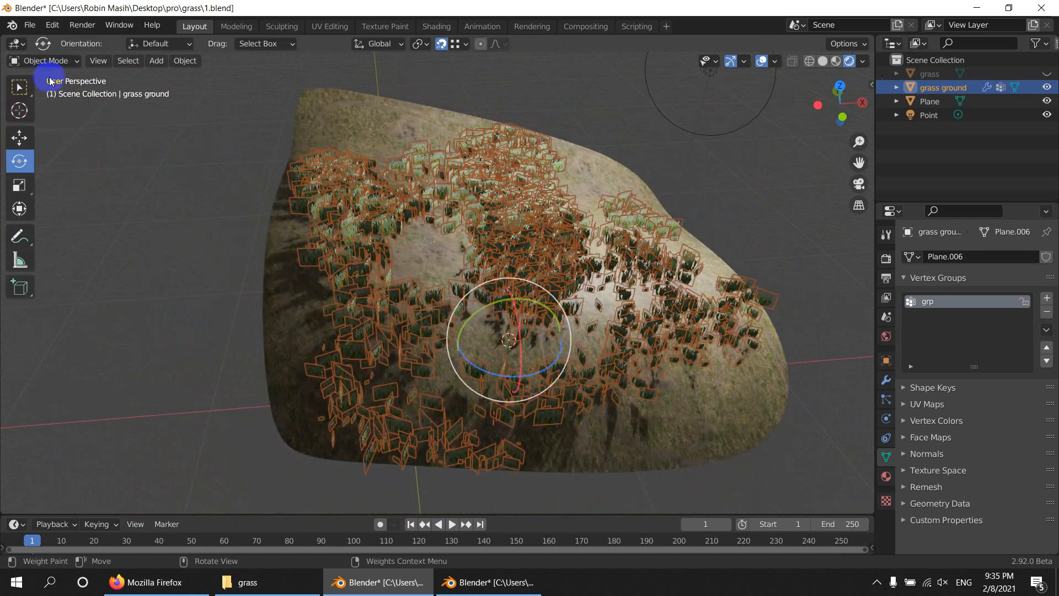
# Step: Try moving the grass ground object up off the plane, cancel the move and deselect everything
pyautogui.click(745, 196)
pyautogui.moveTo(711, 308); pyautogui.dragTo(598, 273, button='middle')
pyautogui.moveTo(776, 290); pyautogui.dragTo(806, 231, button='middle')
pyautogui.click(579, 253)
pyautogui.moveTo(579, 254); pyautogui.dragTo(718, 263, button='middle')
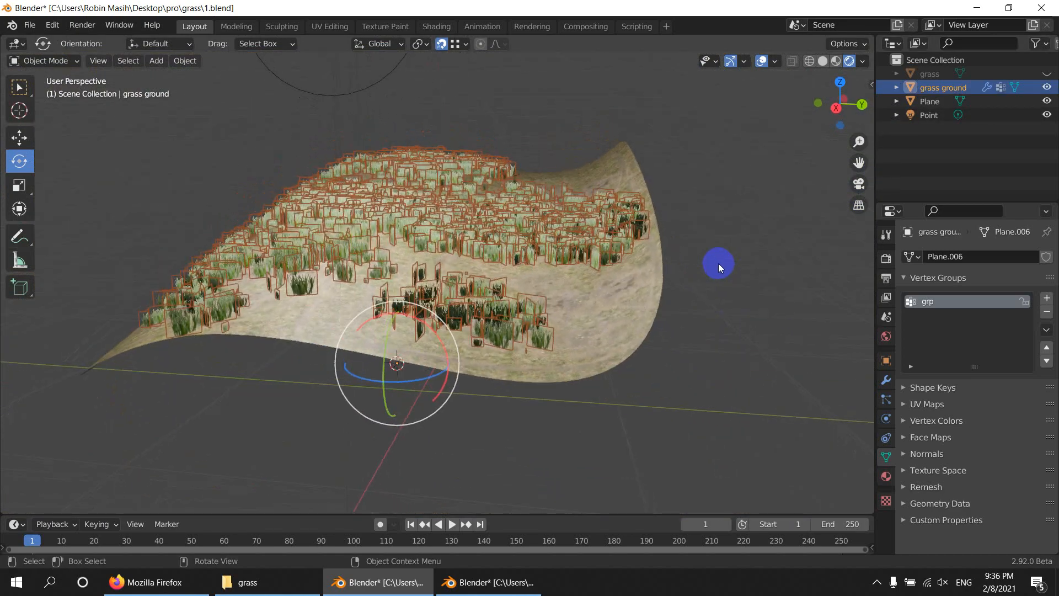
pyautogui.press('g')
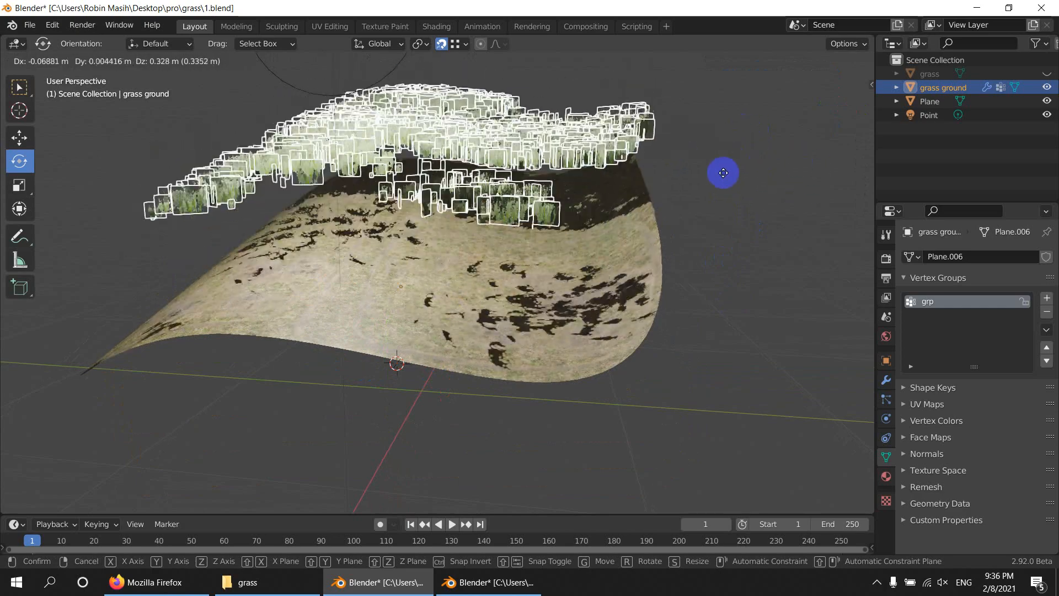
pyautogui.rightClick(713, 265)
pyautogui.moveTo(714, 266); pyautogui.dragTo(763, 390, button='middle')
pyautogui.click(793, 325)
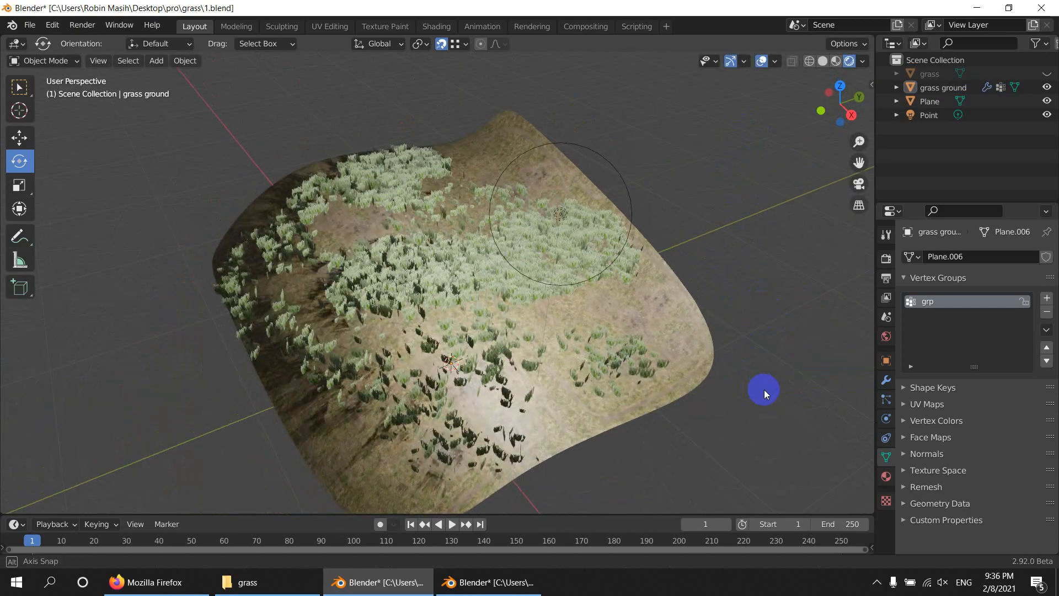
# Step: Select the grass ground and Plane objects together and duplicate them 2.9513 m along the Y axis
pyautogui.click(877, 584)
pyautogui.click(799, 329)
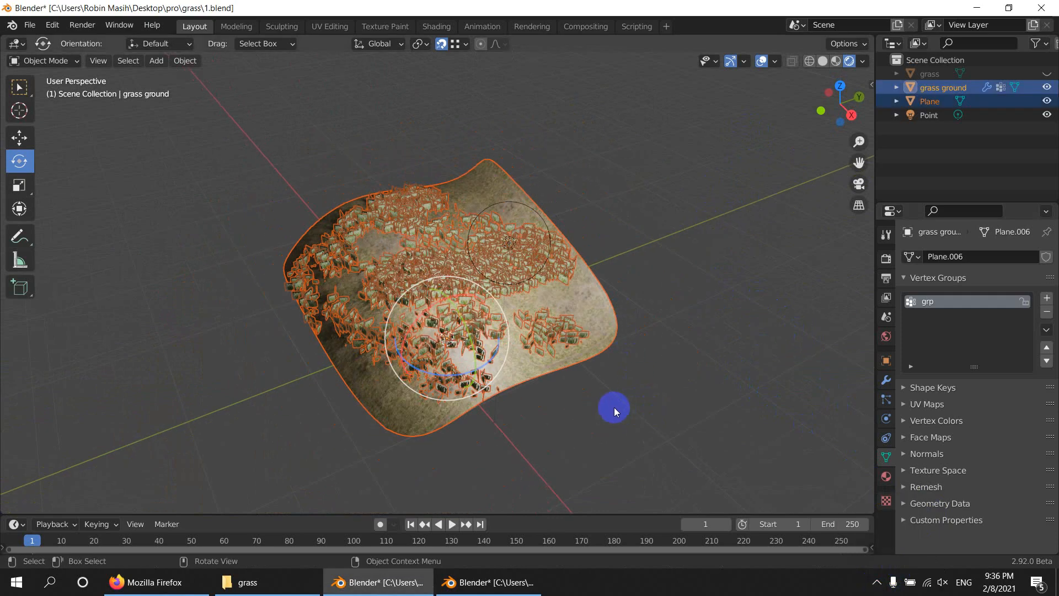
pyautogui.moveTo(614, 407); pyautogui.dragTo(456, 402, button='middle')
pyautogui.hotkey('shift', 'd')
pyautogui.press('y')
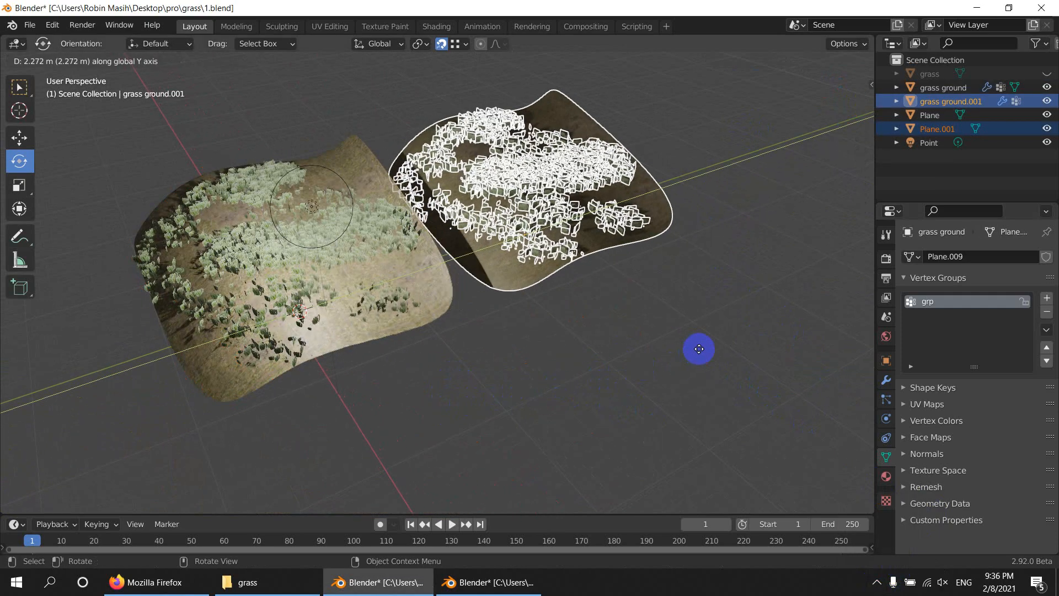
pyautogui.click(747, 319)
pyautogui.moveTo(747, 320); pyautogui.dragTo(473, 392, button='middle')
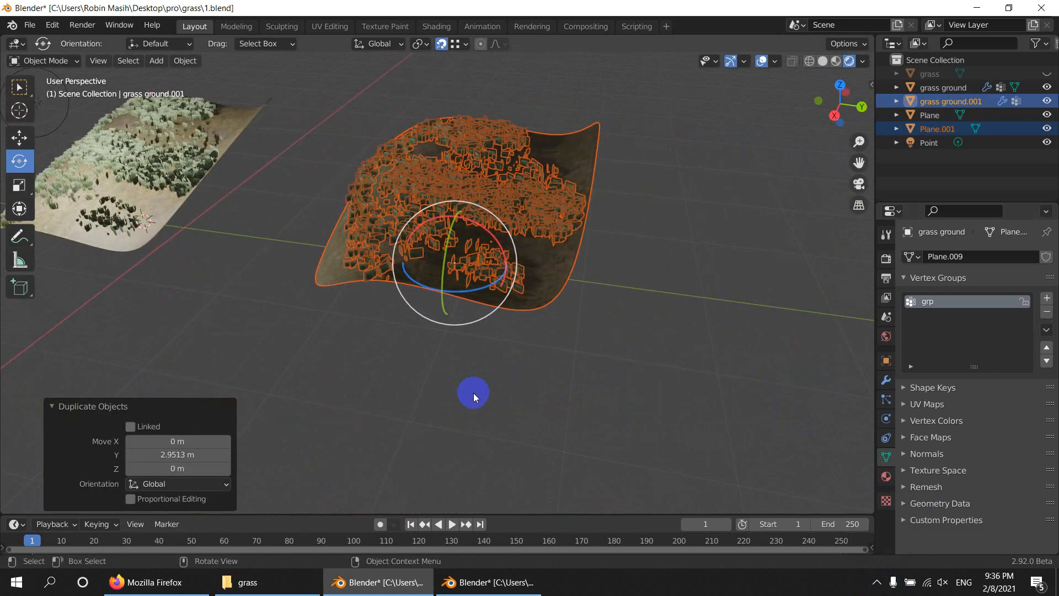
# Step: Duplicate the copied grass and plane pair about 2.35 m further along the Y axis
pyautogui.hotkey('shift', 'd')
pyautogui.press('y')
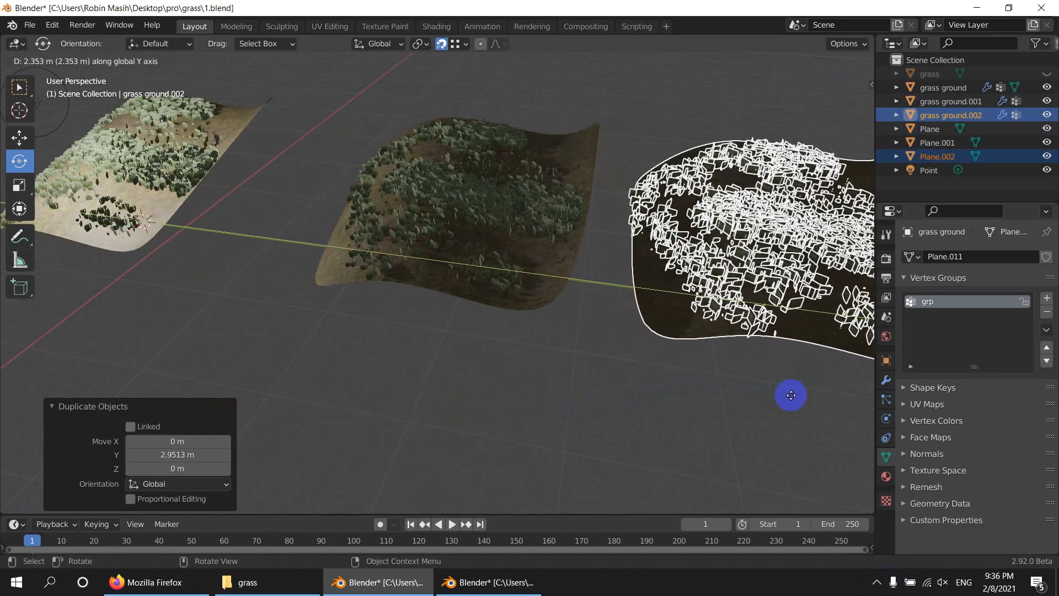
pyautogui.click(791, 395)
pyautogui.moveTo(508, 350); pyautogui.dragTo(631, 223, button='middle')
# Step: Select the first copied grass and plane pair, duplicate it along the X axis and deselect everything
pyautogui.click(436, 309)
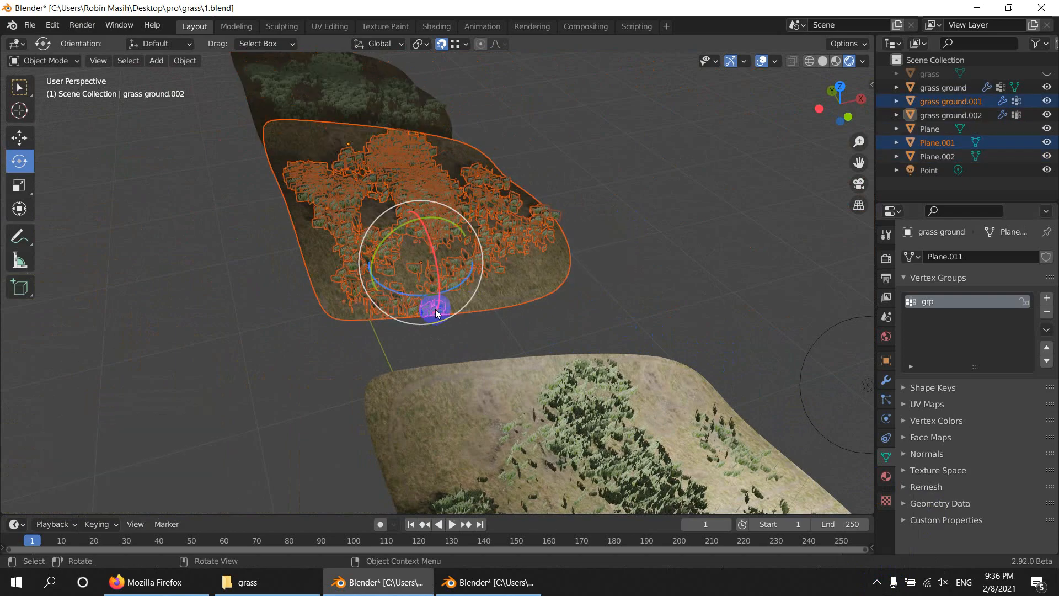
pyautogui.moveTo(436, 309); pyautogui.dragTo(350, 331, button='middle')
pyautogui.hotkey('shift', 'd')
pyautogui.press('x')
pyautogui.click(270, 359)
pyautogui.click(423, 336)
pyautogui.moveTo(416, 314); pyautogui.dragTo(234, 343, button='middle')
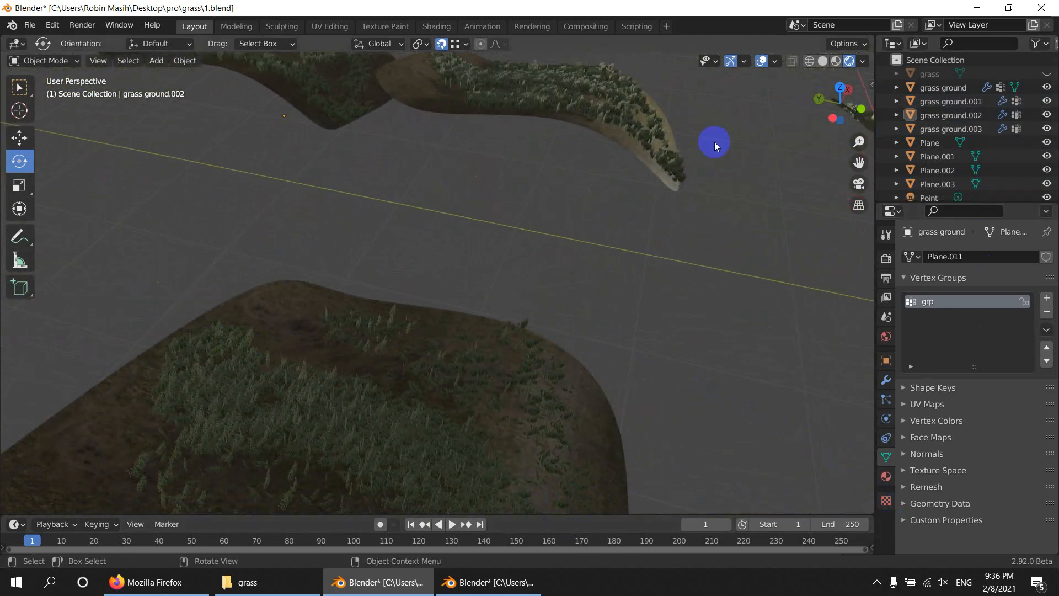
# Step: Switch to the Blender window with 2.blend and inspect the textured grass plane
pyautogui.click(974, 8)
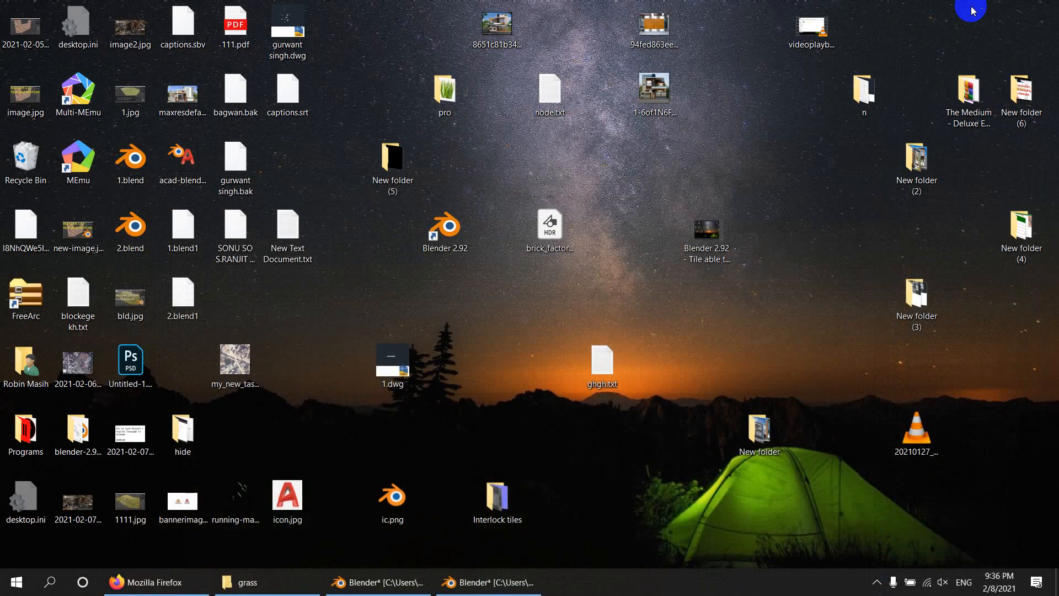
pyautogui.click(499, 589)
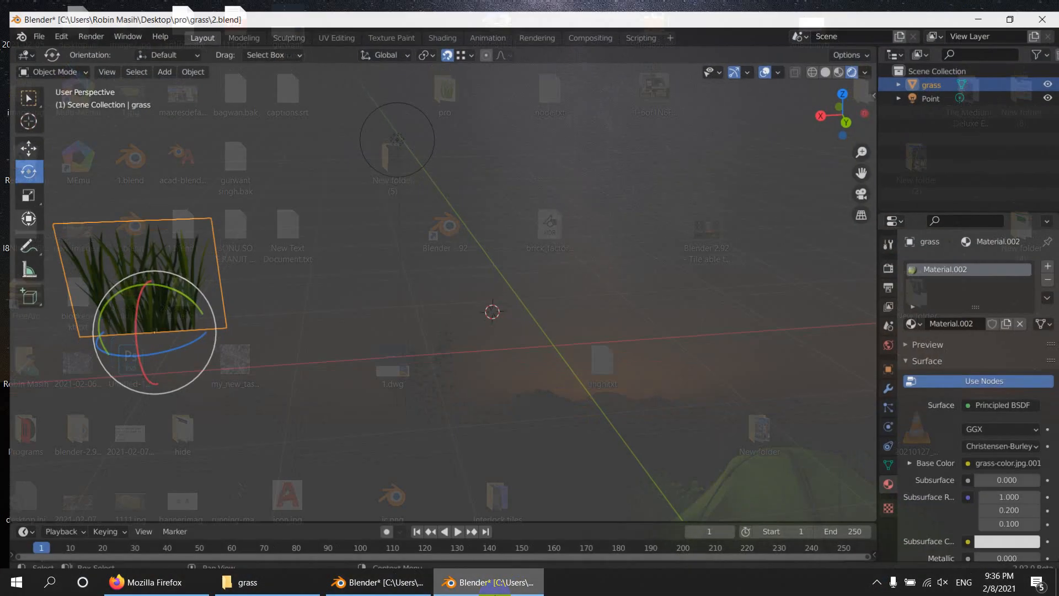
pyautogui.moveTo(507, 308); pyautogui.dragTo(386, 357, button='middle')
pyautogui.click(385, 355)
pyautogui.moveTo(319, 359); pyautogui.dragTo(574, 263, button='middle')
pyautogui.click(388, 278)
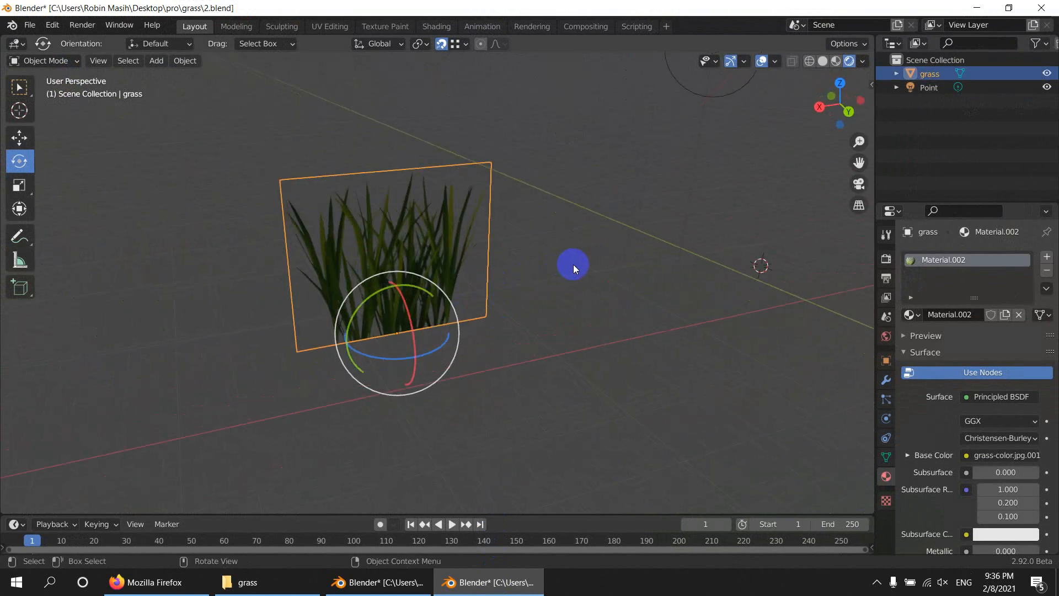
# Step: Examine the color and alpha image texture nodes of the grass object's Material.002 in the Shading workspace
pyautogui.click(445, 27)
pyautogui.moveTo(672, 423); pyautogui.dragTo(418, 357, button='middle')
pyautogui.scroll(-2, 638, 418)
pyautogui.moveTo(614, 422); pyautogui.dragTo(734, 401, button='middle')
pyautogui.scroll(-1, 541, 422)
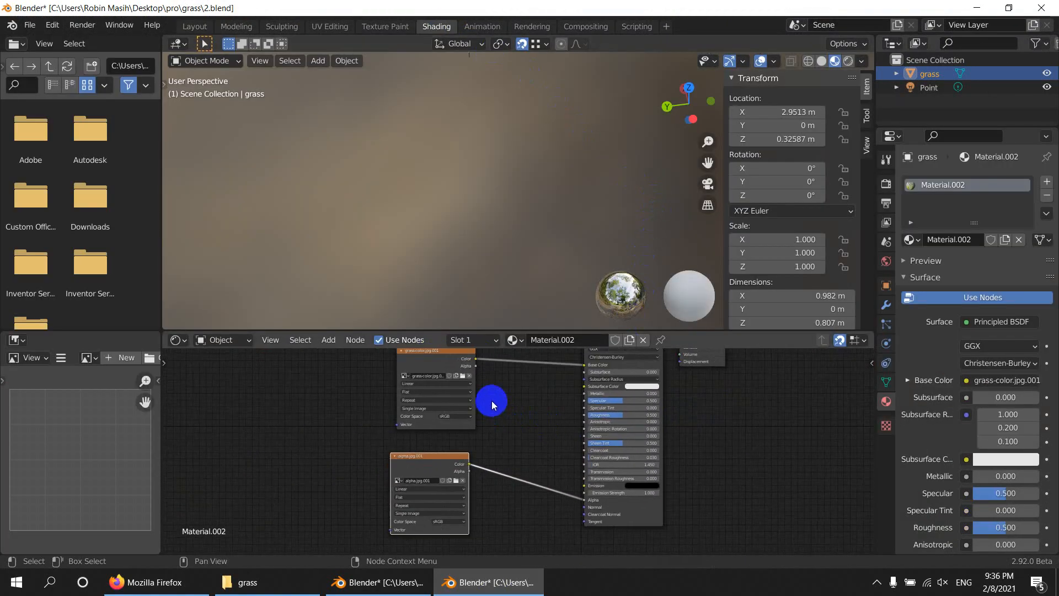
pyautogui.moveTo(492, 404); pyautogui.dragTo(543, 446, button='middle')
pyautogui.scroll(4, 534, 415)
pyautogui.moveTo(502, 396); pyautogui.dragTo(510, 438, button='middle')
# Step: Compare the alpha.jpg and grass-color.jpg files in the grass folder with the material's image texture nodes
pyautogui.click(247, 582)
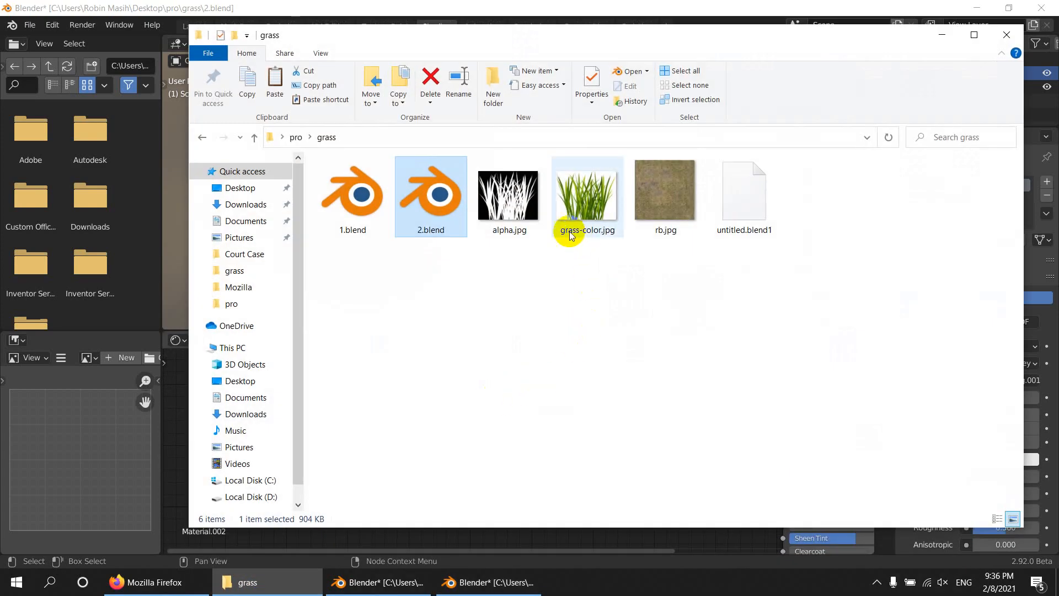
pyautogui.click(502, 216)
pyautogui.click(468, 4)
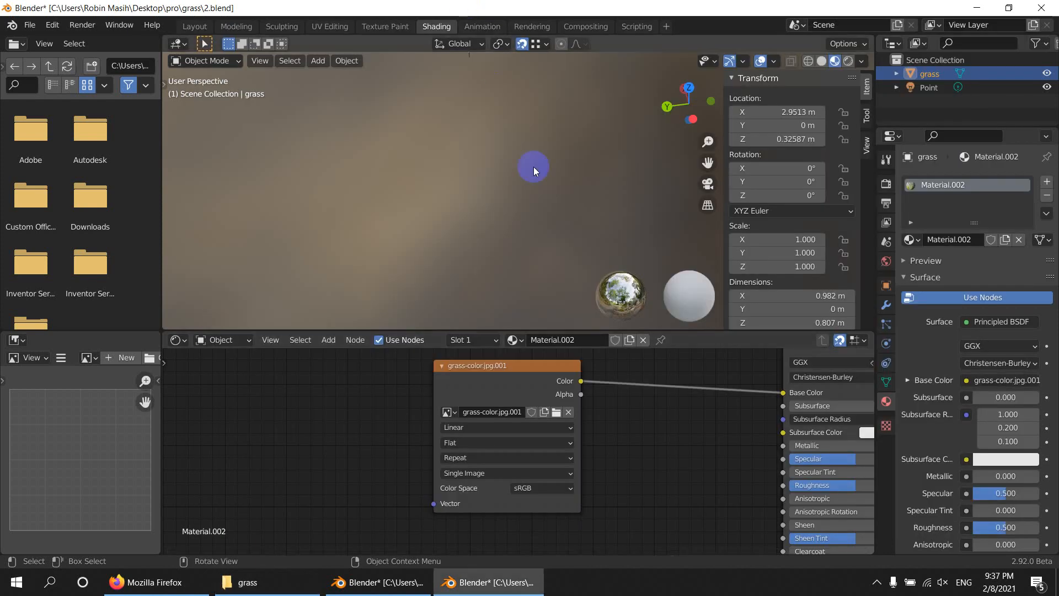
pyautogui.moveTo(552, 491); pyautogui.dragTo(464, 537, button='middle')
pyautogui.moveTo(579, 378); pyautogui.dragTo(617, 532, button='middle')
pyautogui.click(248, 582)
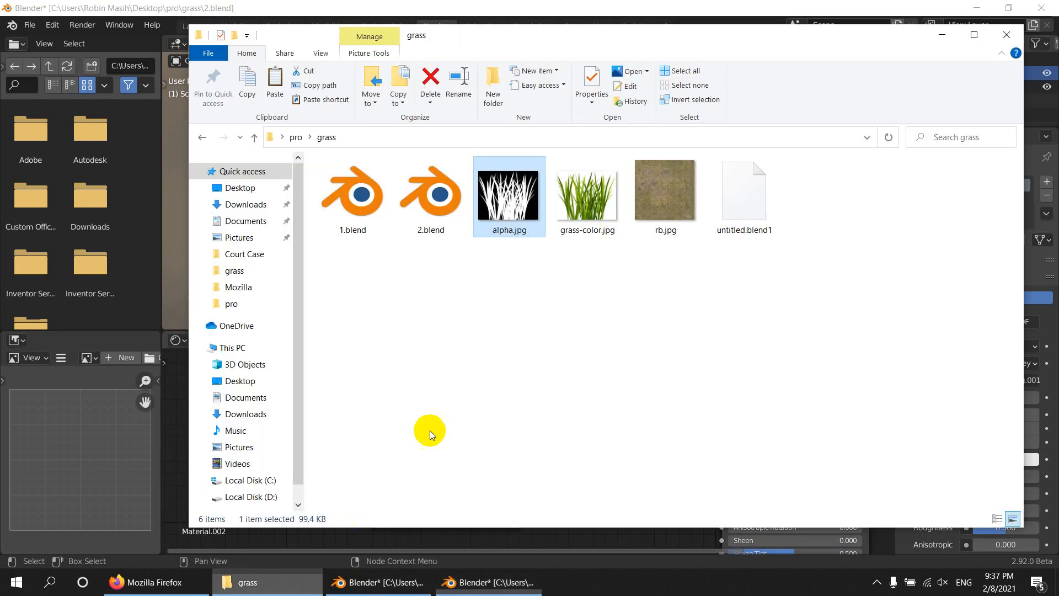
pyautogui.click(586, 196)
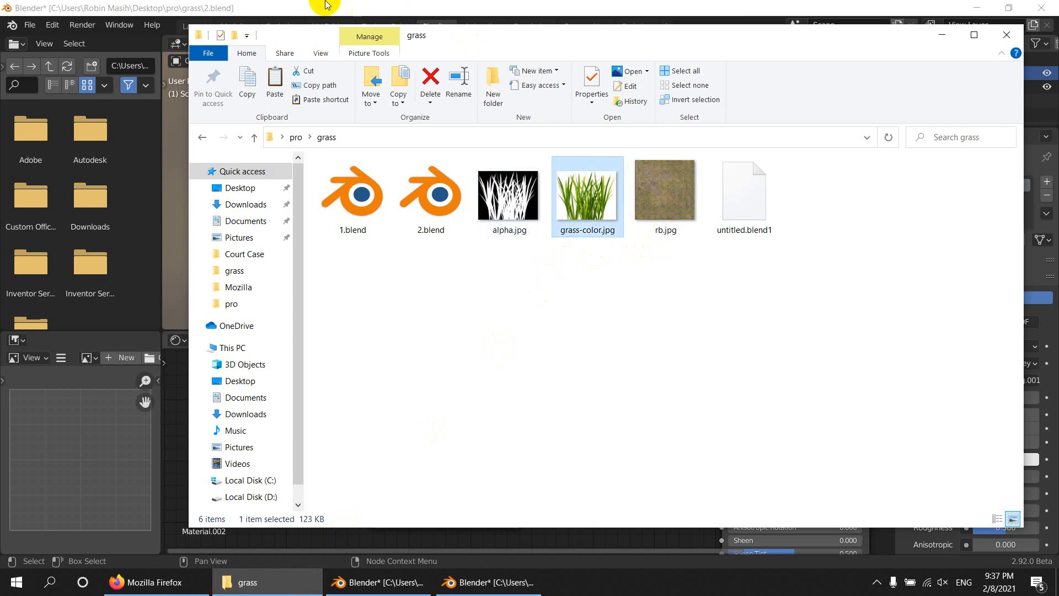
pyautogui.click(317, 8)
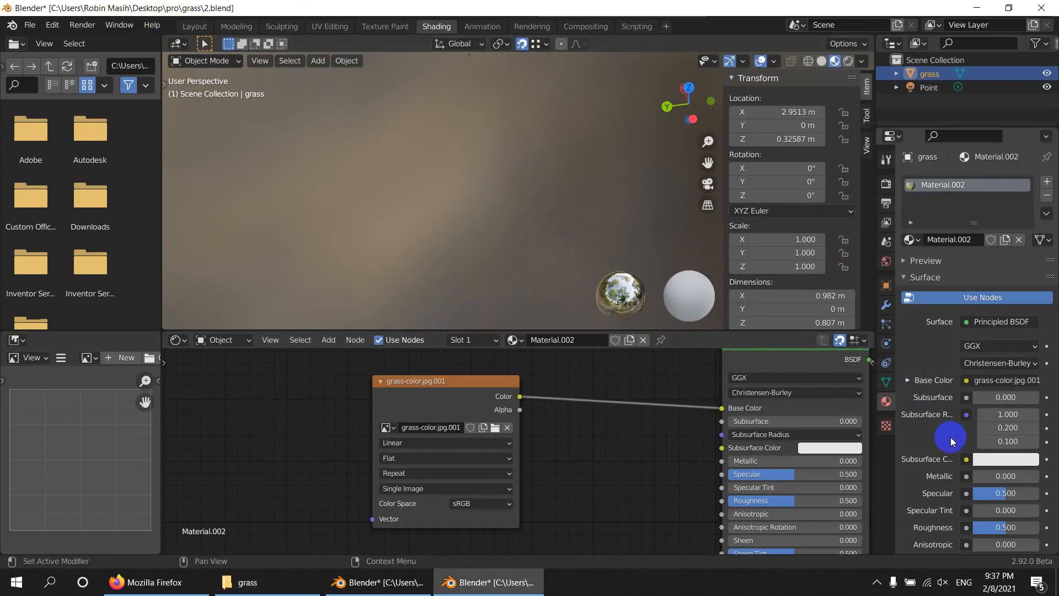
# Step: Review the grass material's Blend Mode and Shadow Mode settings and return to the Layout workspace
pyautogui.scroll(-7, 952, 435)
pyautogui.scroll(-12, 953, 440)
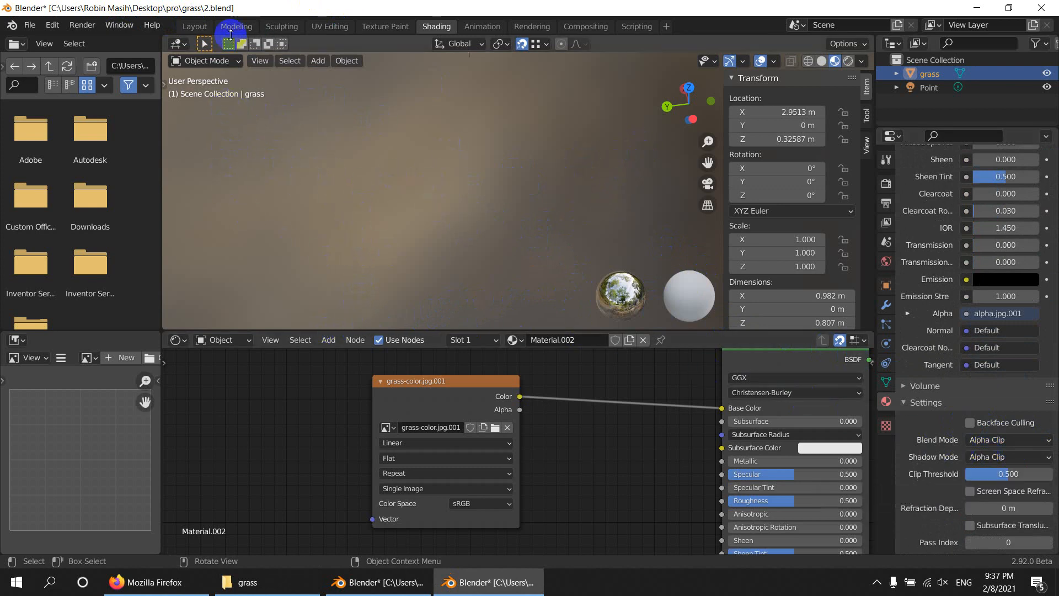
pyautogui.click(188, 26)
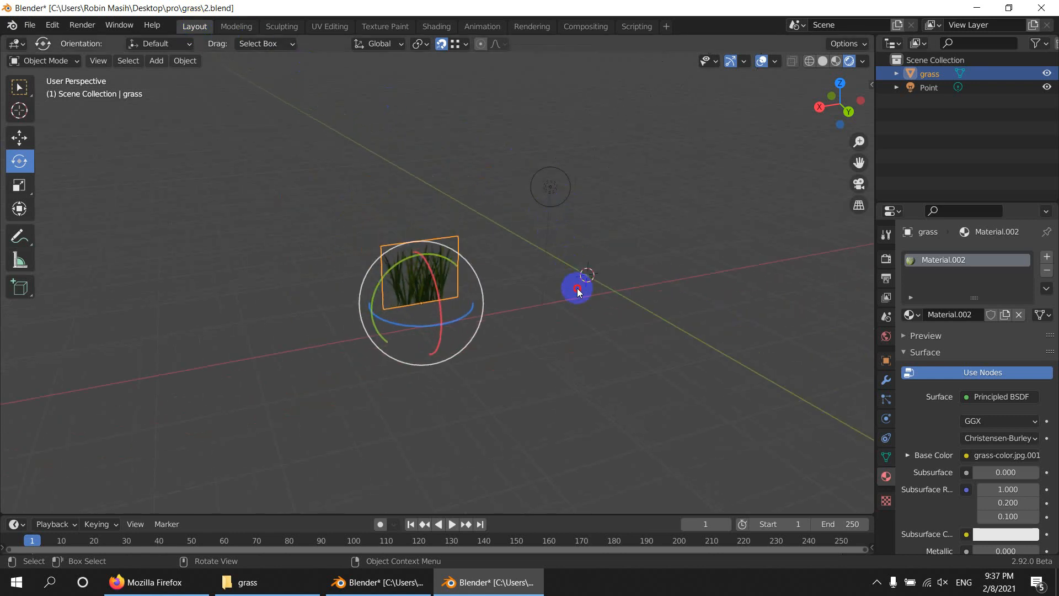
# Step: Deselect the grass plane, split the 3D viewport horizontally, and turn the lower area into a Geometry Node Editor
pyautogui.click(577, 289)
pyautogui.scroll(-4, 409, 212)
pyautogui.moveTo(409, 212); pyautogui.dragTo(572, 295, button='middle')
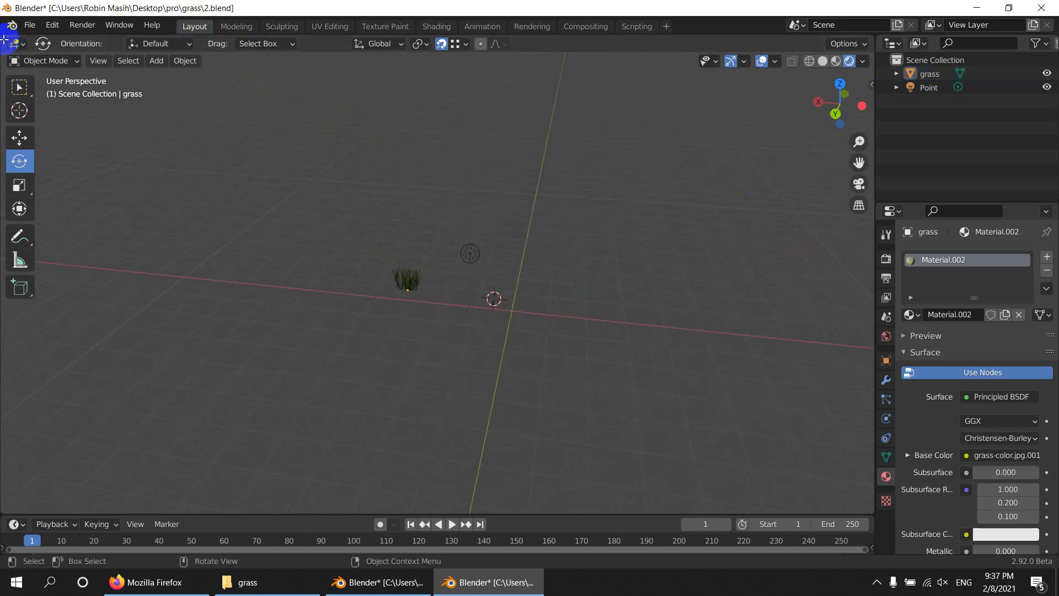
pyautogui.moveTo(5, 40)
pyautogui.mouseDown()
pyautogui.moveTo(39, 331)
pyautogui.moveTo(55, 318)
pyautogui.mouseUp()
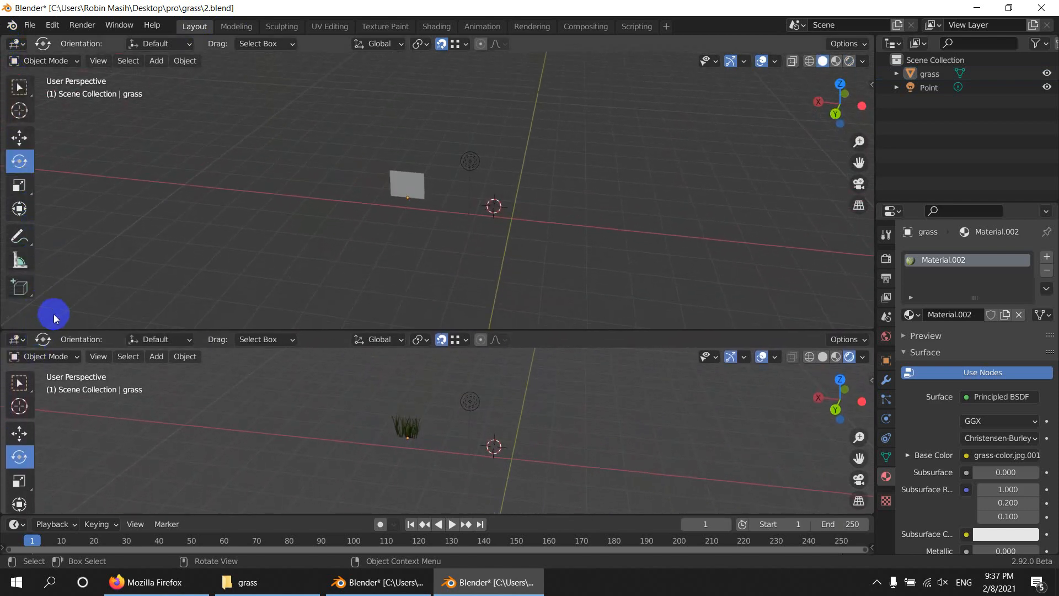
pyautogui.click(18, 360)
pyautogui.click(17, 360)
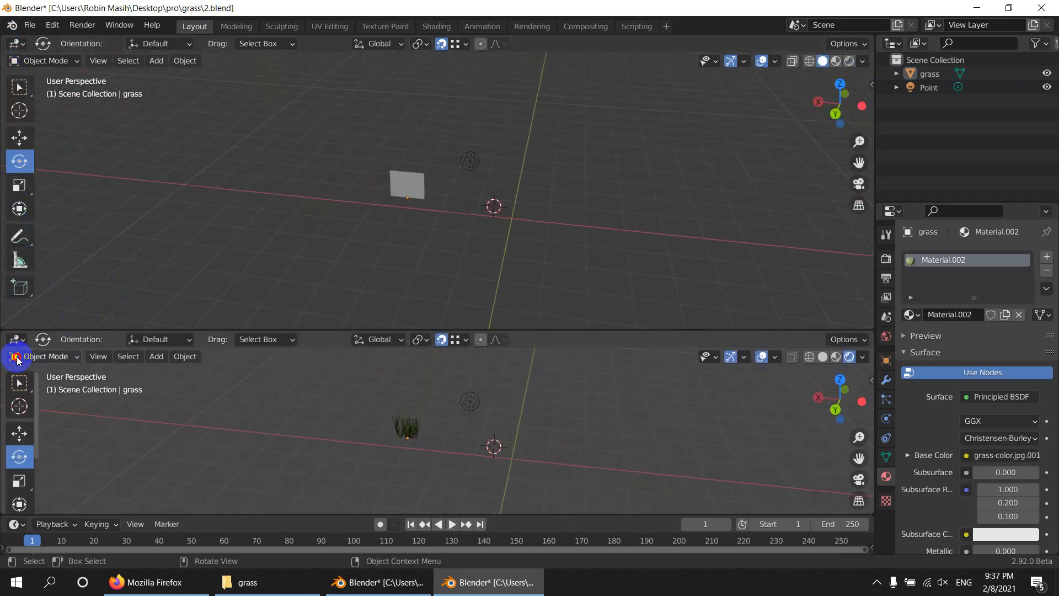
pyautogui.click(16, 340)
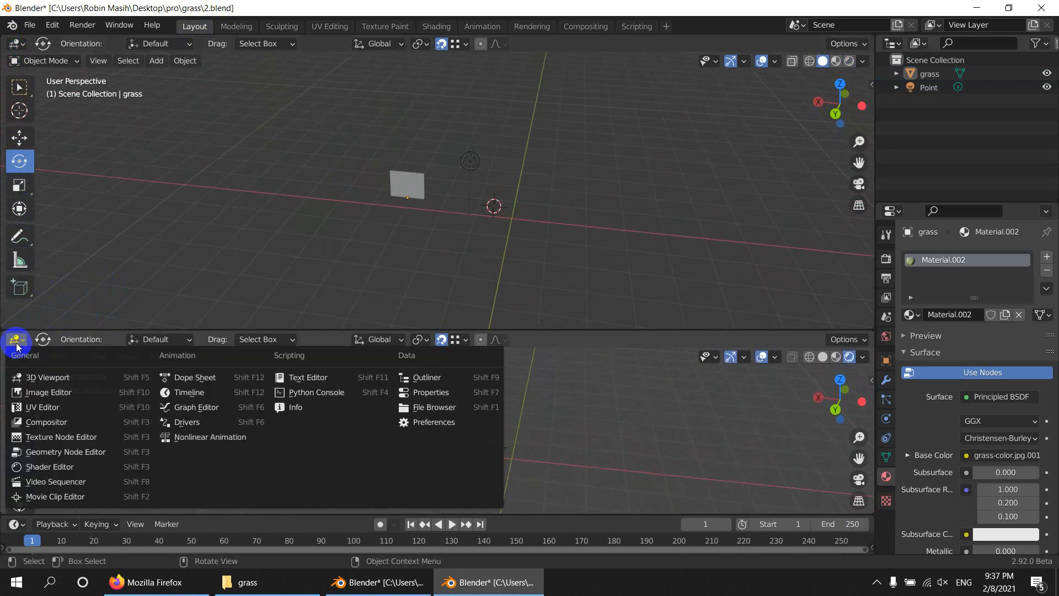
pyautogui.click(77, 455)
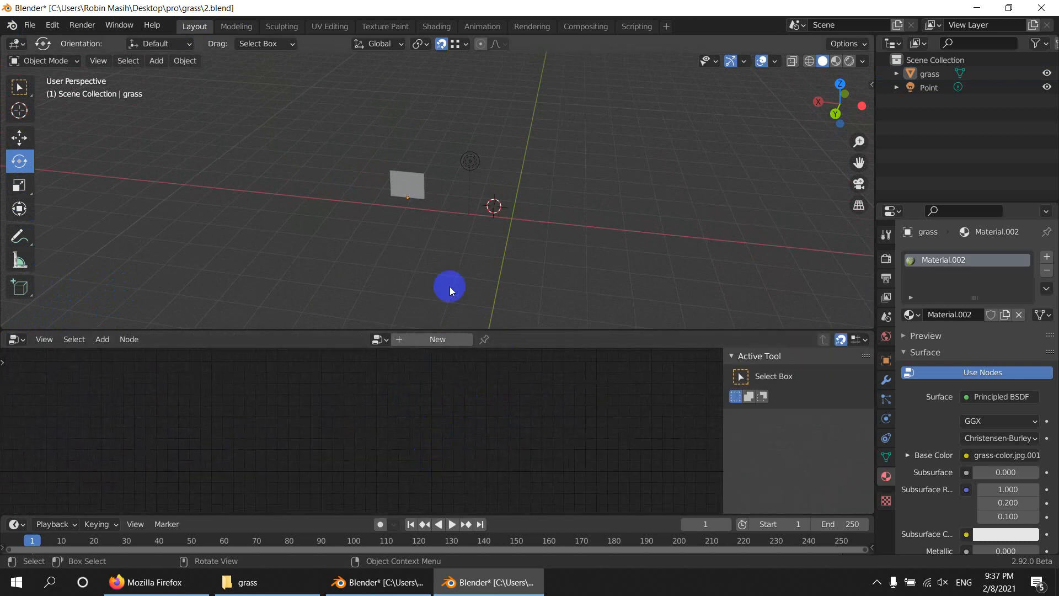
# Step: Add a plane mesh at the 3D cursor beside the grass object and select it
pyautogui.moveTo(528, 271); pyautogui.dragTo(635, 257, button='middle')
pyautogui.hotkey('shift', 'a')
pyautogui.moveTo(636, 256)
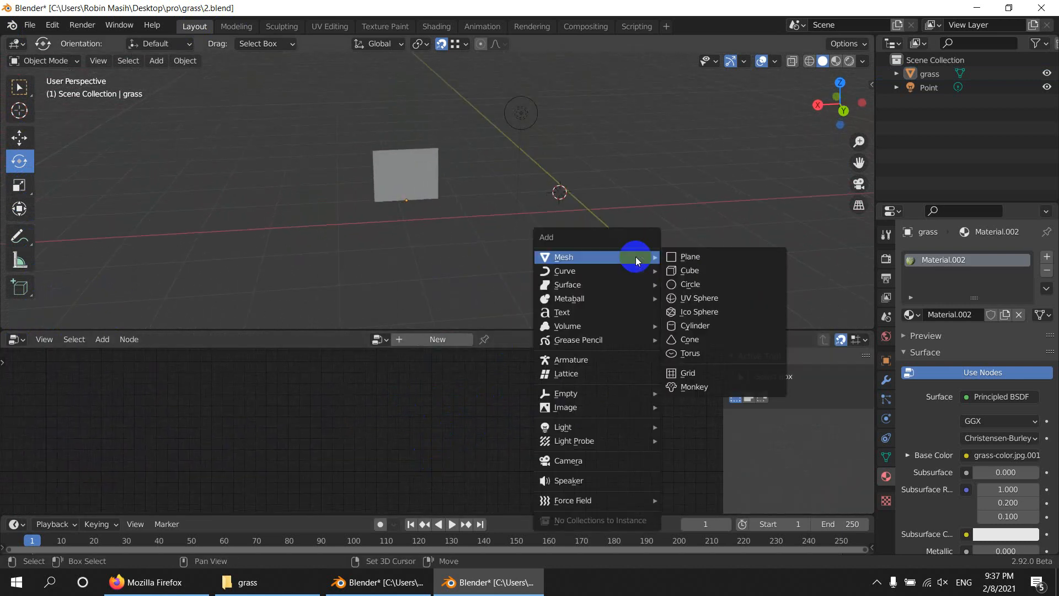
pyautogui.click(689, 256)
pyautogui.click(749, 227)
pyautogui.click(570, 197)
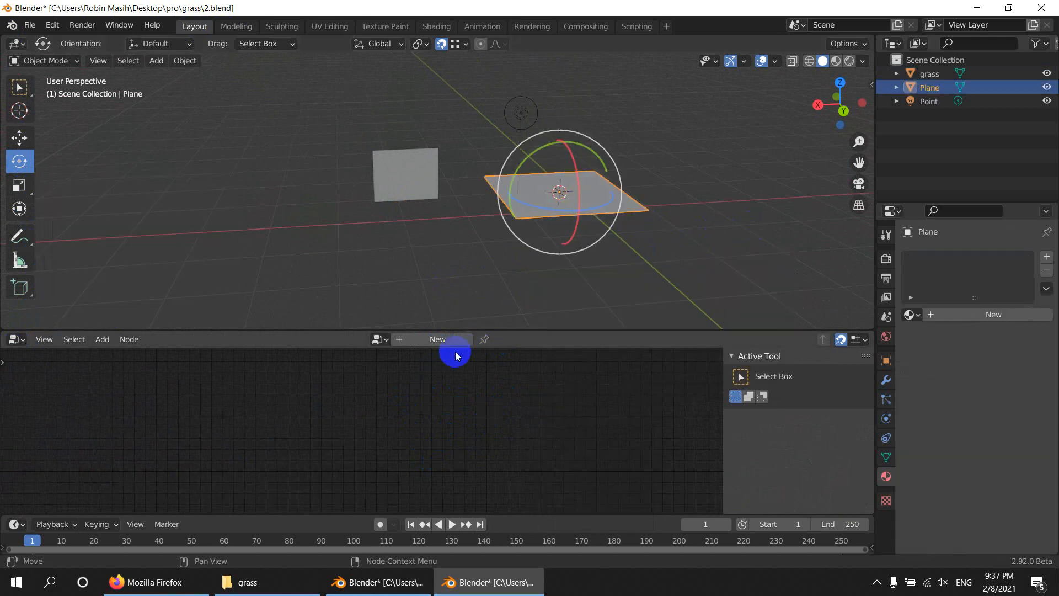
# Step: Create a geometry node tree on the plane and replace it with the existing Grass node tree
pyautogui.click(422, 340)
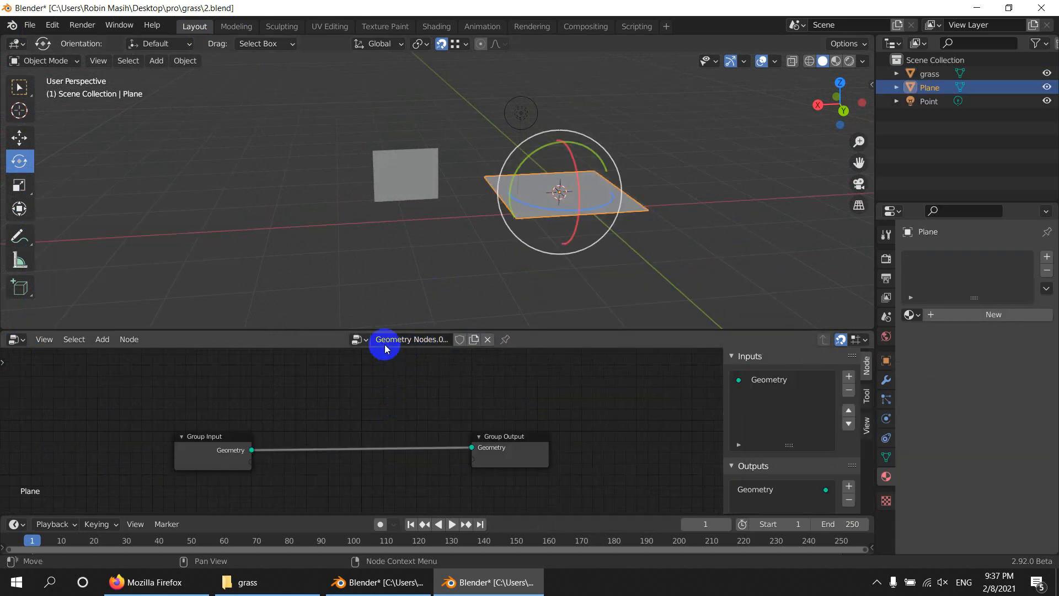
pyautogui.click(366, 340)
pyautogui.click(368, 386)
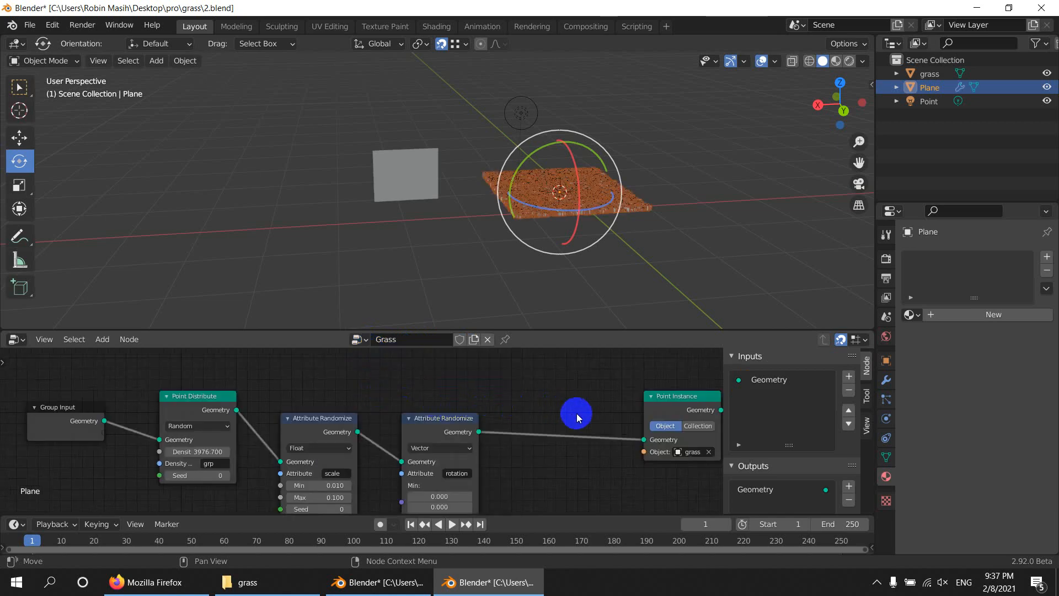
# Step: Enlarge the node editor and arrange the Grass tree's nodes close together from Group Input to Group Output
pyautogui.moveTo(544, 329); pyautogui.dragTo(579, 50)
pyautogui.scroll(-2, 446, 226)
pyautogui.moveTo(543, 289); pyautogui.dragTo(386, 297, button='middle')
pyautogui.moveTo(532, 279); pyautogui.dragTo(482, 272)
pyautogui.moveTo(255, 286); pyautogui.dragTo(367, 262)
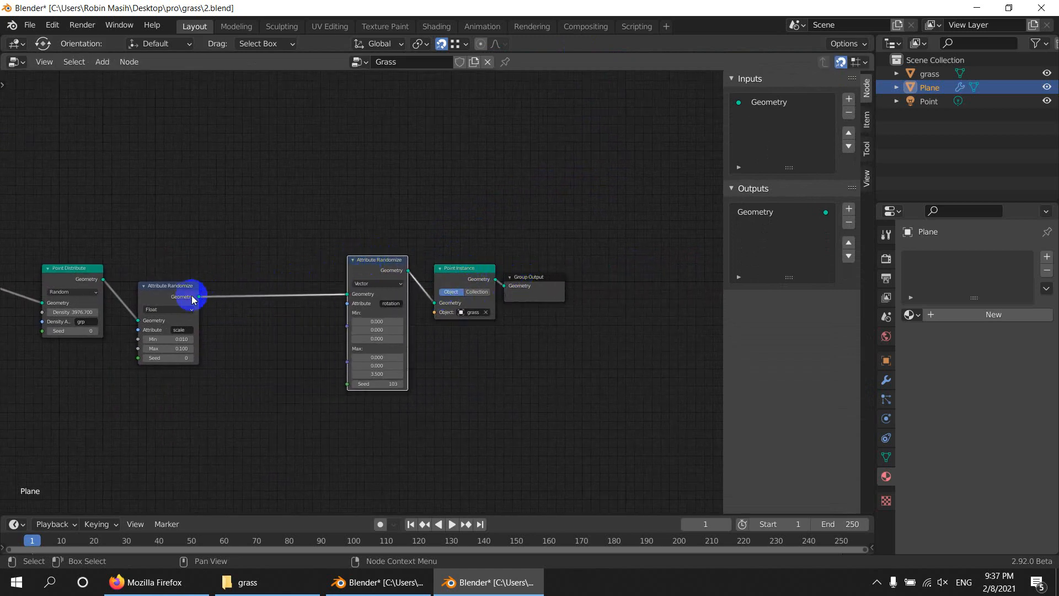
pyautogui.moveTo(161, 287); pyautogui.dragTo(281, 255)
pyautogui.moveTo(57, 272); pyautogui.dragTo(187, 251)
pyautogui.moveTo(227, 371); pyautogui.dragTo(445, 389, button='middle')
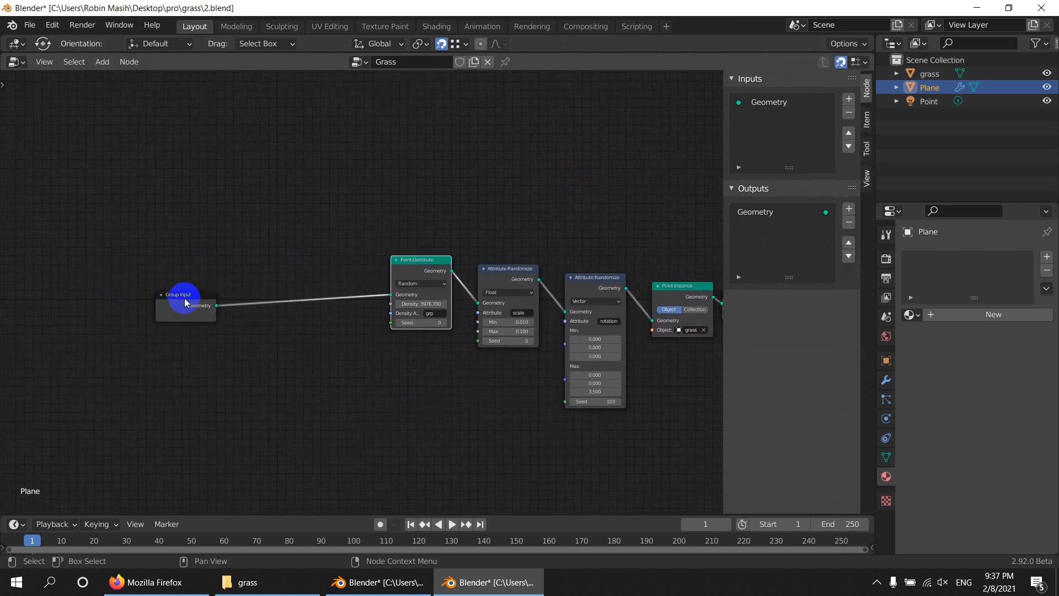
pyautogui.moveTo(185, 301); pyautogui.dragTo(325, 268)
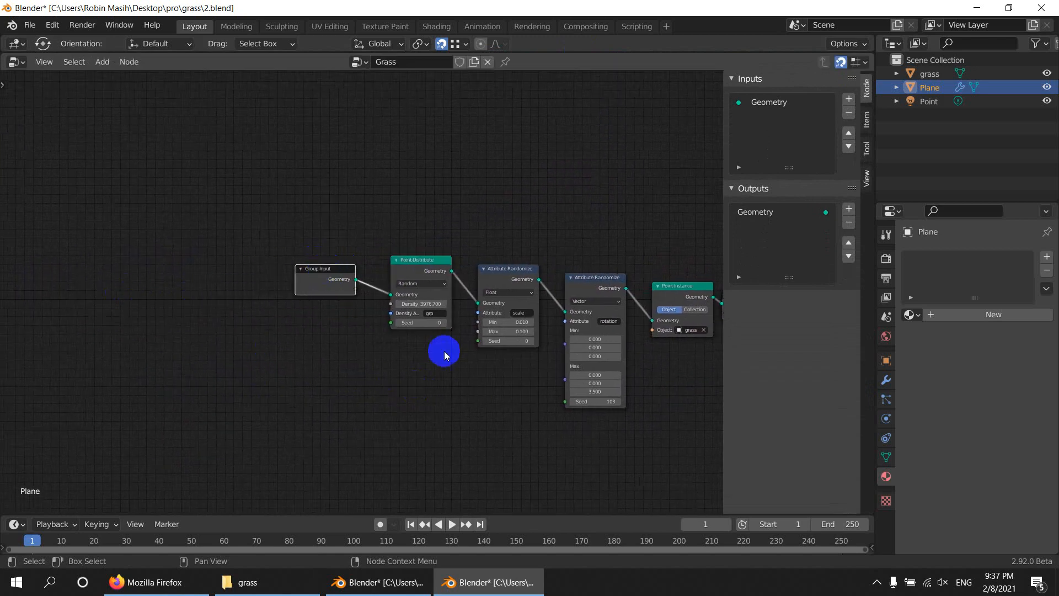
pyautogui.moveTo(504, 370); pyautogui.dragTo(333, 366, button='middle')
pyautogui.scroll(4, 312, 364)
pyautogui.scroll(1, 311, 364)
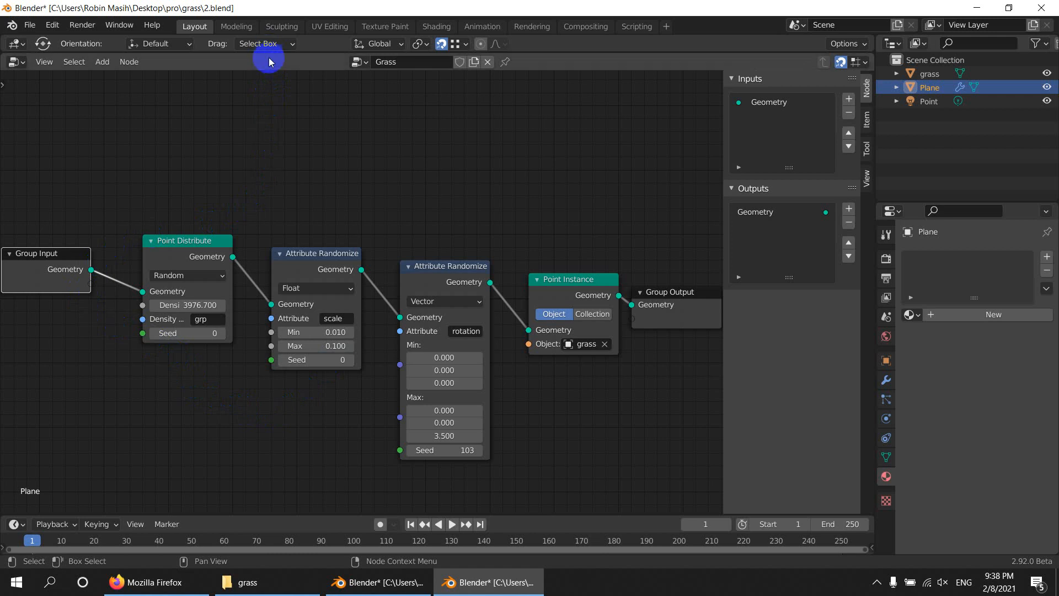
# Step: Bring the 3D viewport back above the node editor and review the grp density attribute, scale and rotation settings
pyautogui.moveTo(617, 52); pyautogui.dragTo(607, 289)
pyautogui.moveTo(553, 378); pyautogui.dragTo(551, 350, button='middle')
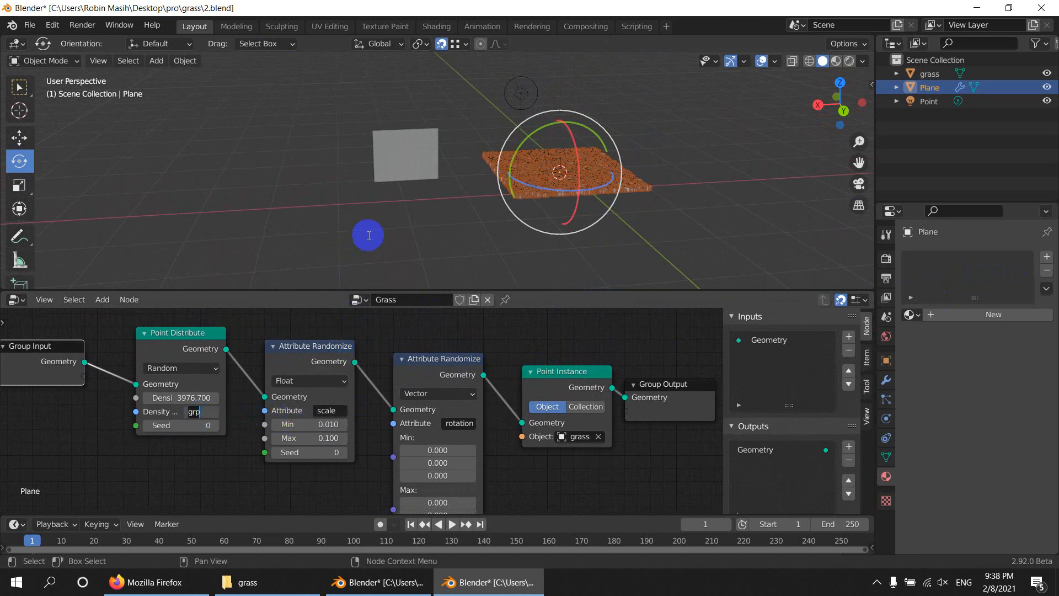
pyautogui.press('Return')
pyautogui.moveTo(449, 237); pyautogui.dragTo(530, 236, button='middle')
pyautogui.moveTo(600, 447); pyautogui.dragTo(610, 425, button='middle')
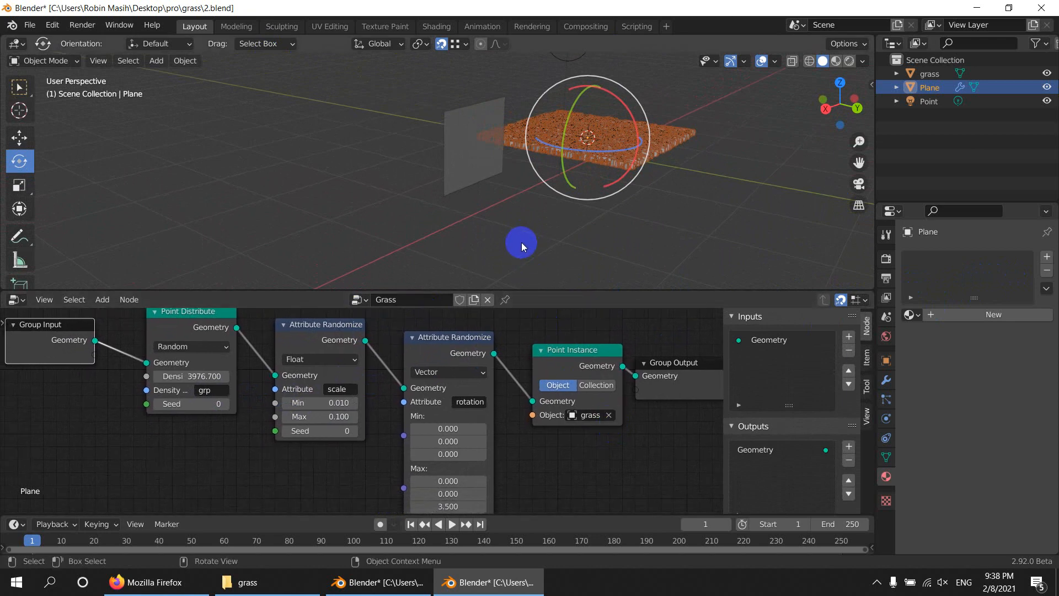
pyautogui.moveTo(528, 442); pyautogui.dragTo(540, 405, button='middle')
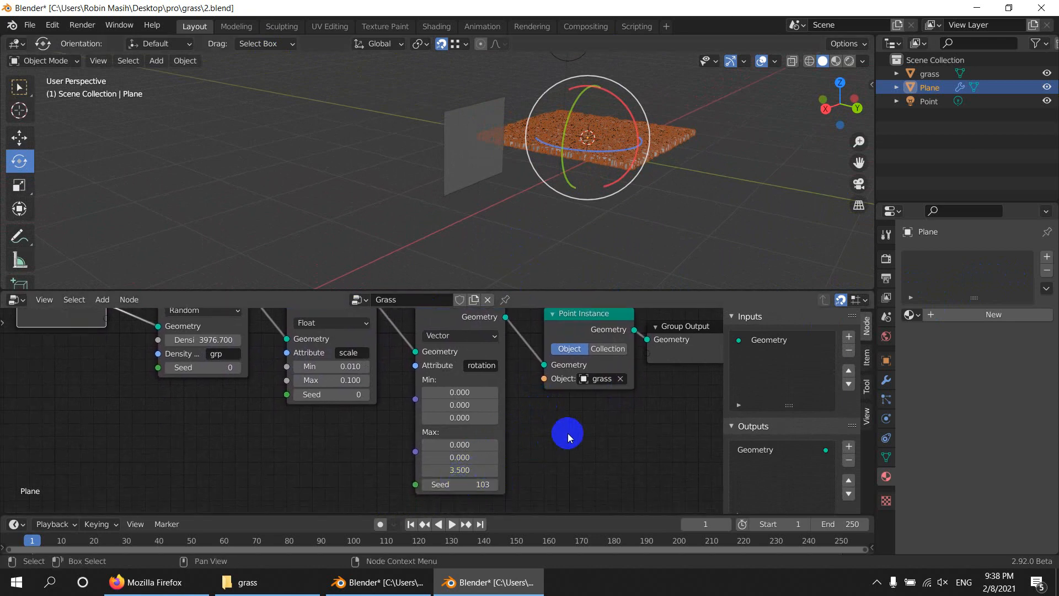
# Step: Deselect the plane and show the scattered grass close up in Material Preview shading
pyautogui.moveTo(577, 235); pyautogui.dragTo(605, 239, button='middle')
pyautogui.click(635, 205)
pyautogui.scroll(3, 641, 194)
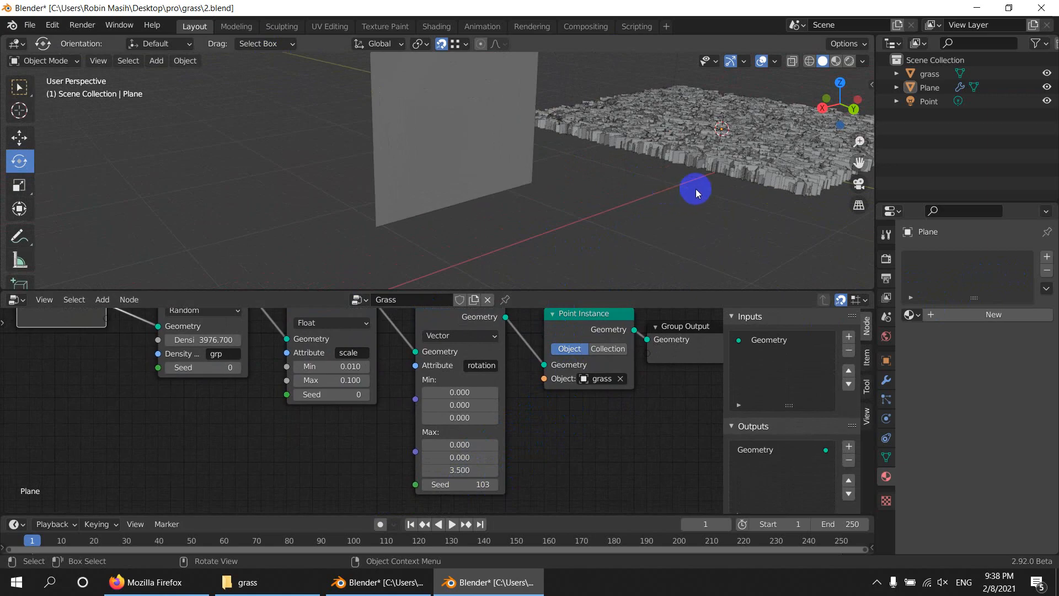
pyautogui.keyDown('shift'); pyautogui.moveTo(696, 189); pyautogui.dragTo(675, 132, button='middle'); pyautogui.keyUp('shift')
pyautogui.click(837, 58)
pyautogui.scroll(3, 624, 162)
pyautogui.moveTo(607, 157); pyautogui.dragTo(468, 237, button='middle')
# Step: Lower the Point Distribute density to 1847.1 for sparser grass
pyautogui.moveTo(247, 426); pyautogui.dragTo(318, 458, button='middle')
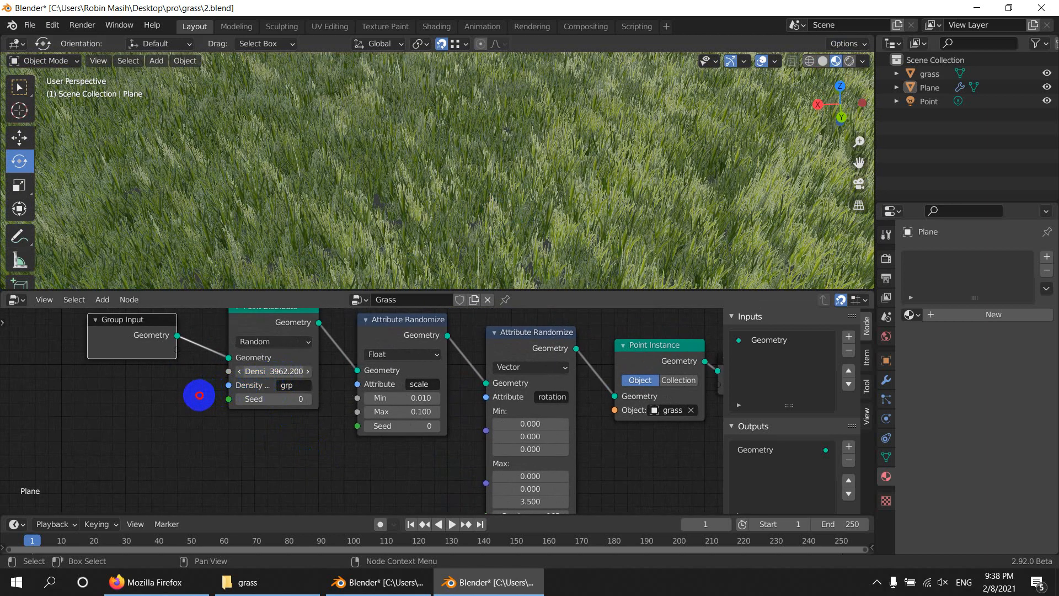
pyautogui.moveTo(199, 395); pyautogui.dragTo(201, 394)
pyautogui.scroll(-6, 380, 211)
pyautogui.scroll(1, 375, 220)
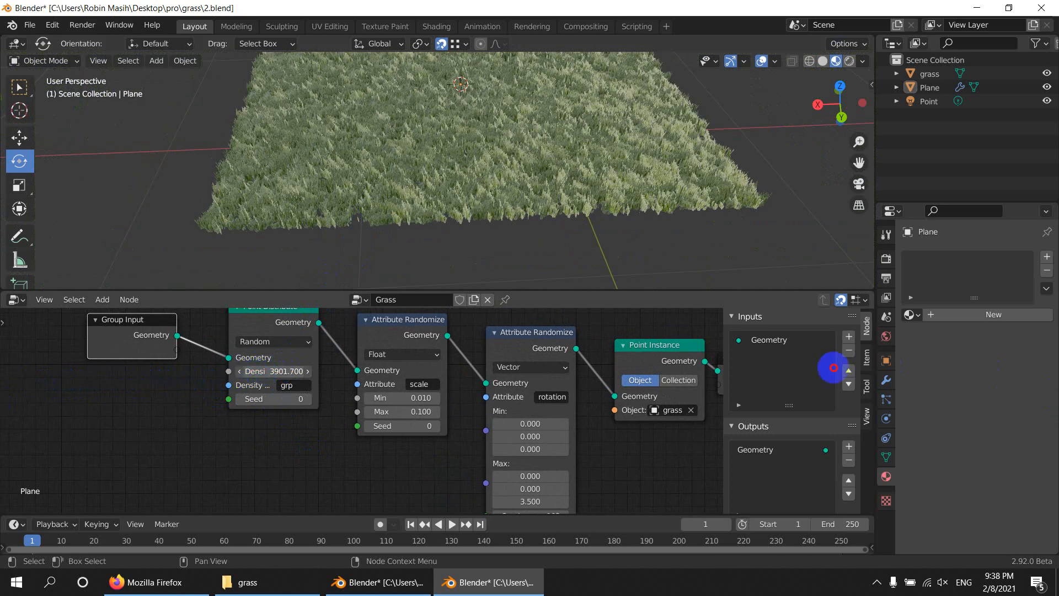
pyautogui.moveTo(377, 409); pyautogui.dragTo(497, 462)
pyautogui.moveTo(901, 443); pyautogui.dragTo(774, 501)
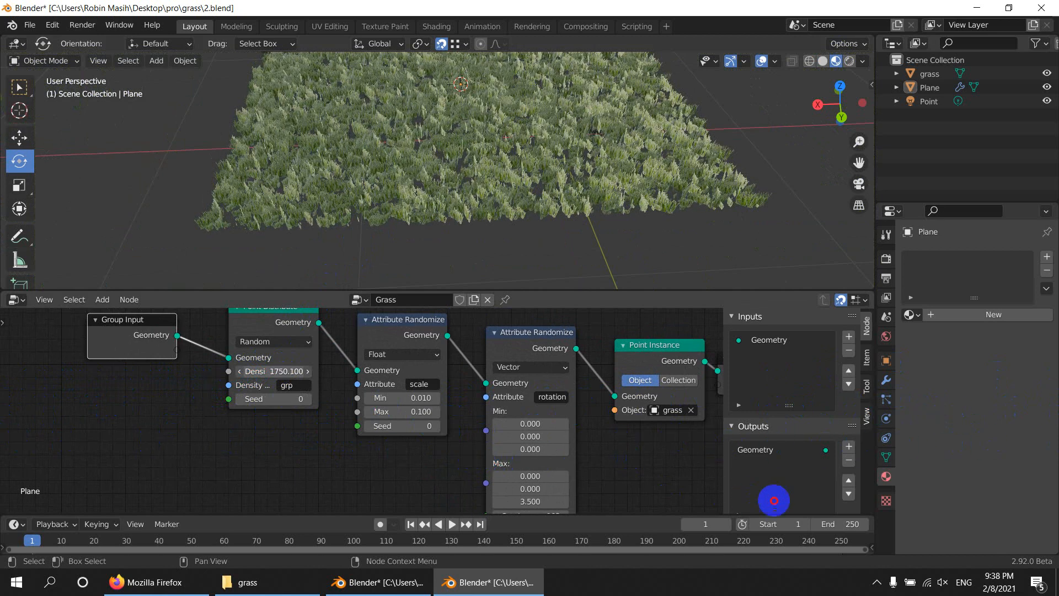
pyautogui.moveTo(178, 563); pyautogui.dragTo(193, 563)
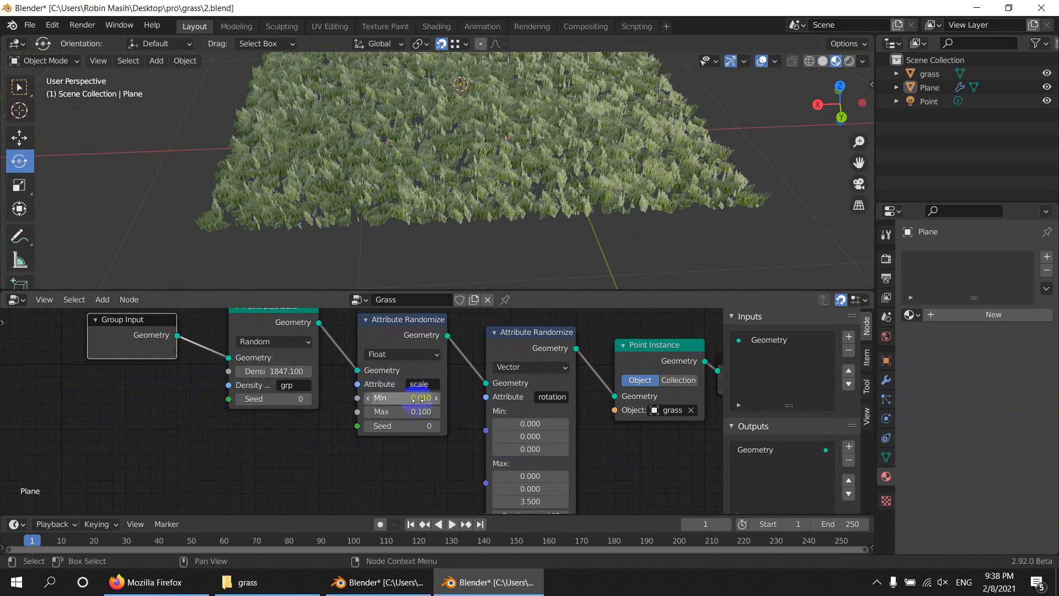
# Step: Try a higher minimum grass scale, settling on a range of 0.010 to 0.200 with seed 13
pyautogui.click(416, 398)
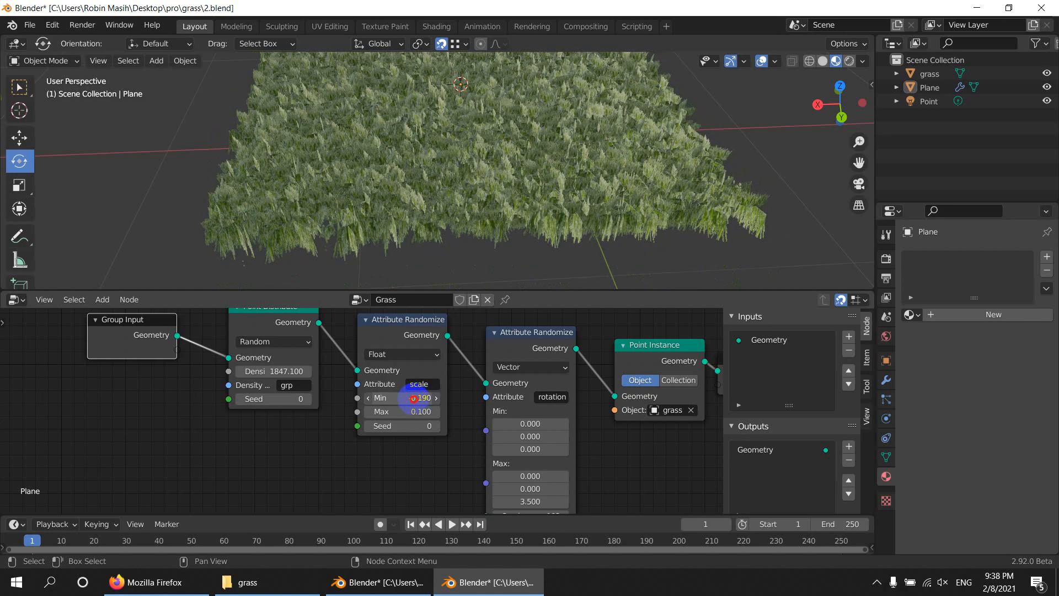
pyautogui.moveTo(419, 411); pyautogui.dragTo(413, 421)
# Step: Set the rotation Attribute Randomize node's maximum Z value to -1.500 while checking the grass close up
pyautogui.moveTo(568, 433); pyautogui.dragTo(454, 395, button='middle')
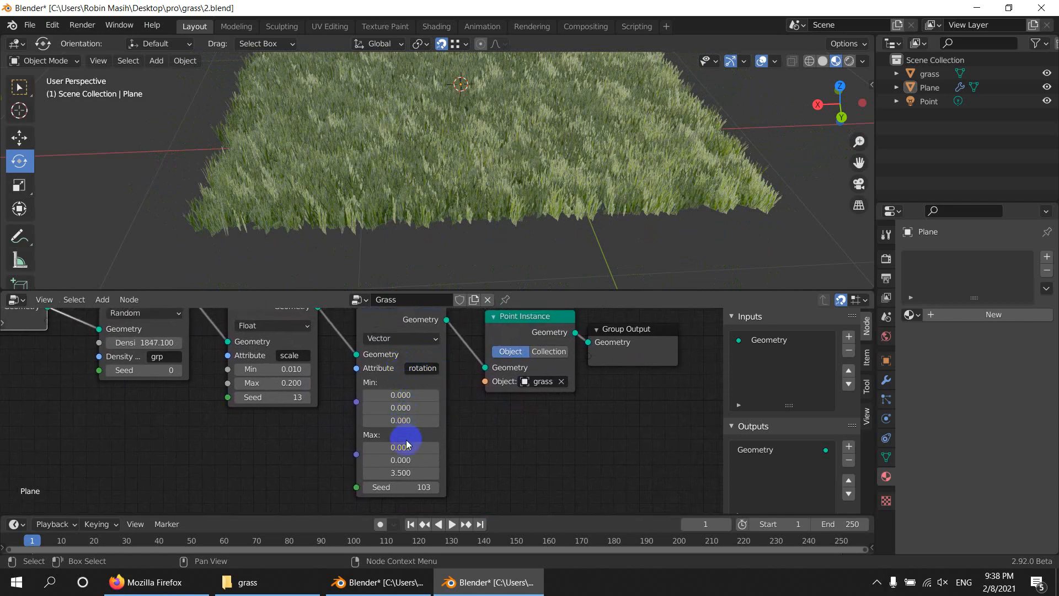
pyautogui.moveTo(398, 473)
pyautogui.mouseDown()
pyautogui.moveTo(356, 487)
pyautogui.moveTo(388, 488)
pyautogui.mouseUp()
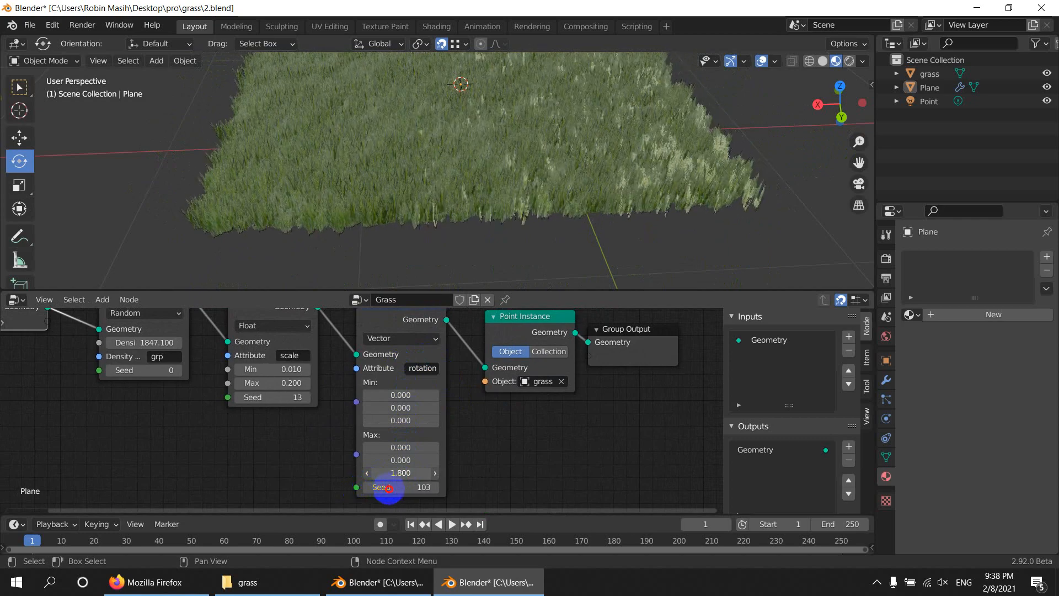
pyautogui.scroll(7, 386, 214)
pyautogui.moveTo(456, 234); pyautogui.dragTo(478, 229, button='middle')
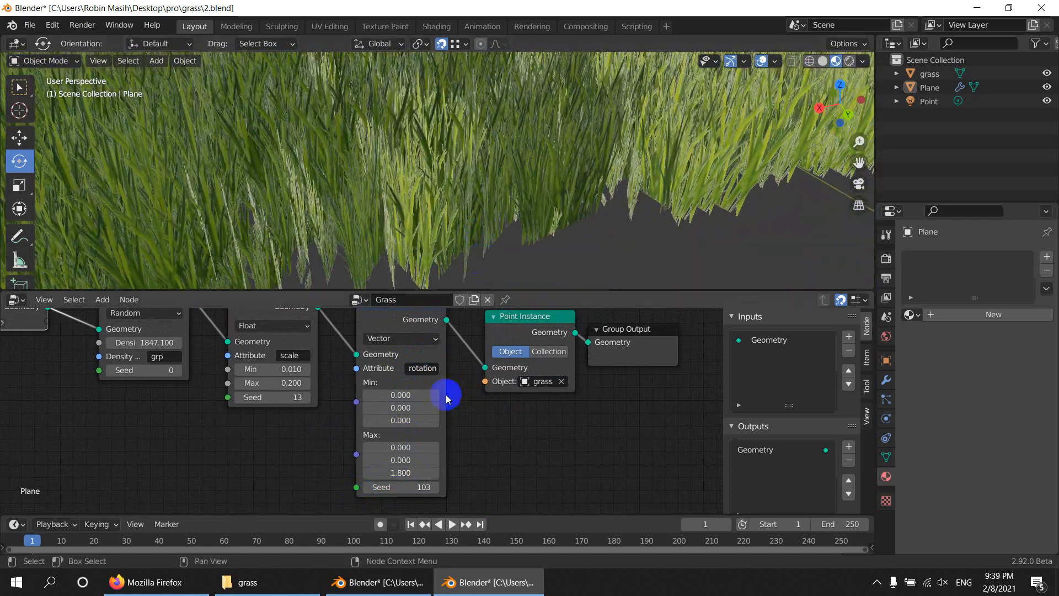
pyautogui.moveTo(399, 474); pyautogui.dragTo(379, 485)
pyautogui.scroll(-5, 451, 175)
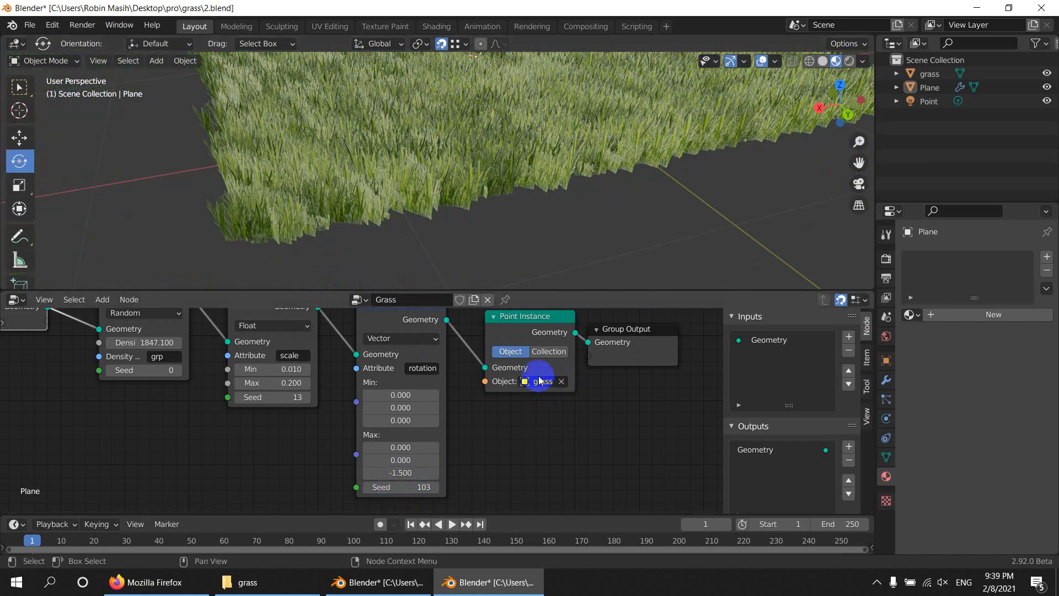
# Step: Clear the Point Instance node's object and pick the grass plane again from the viewport
pyautogui.moveTo(529, 385); pyautogui.dragTo(483, 448, button='middle')
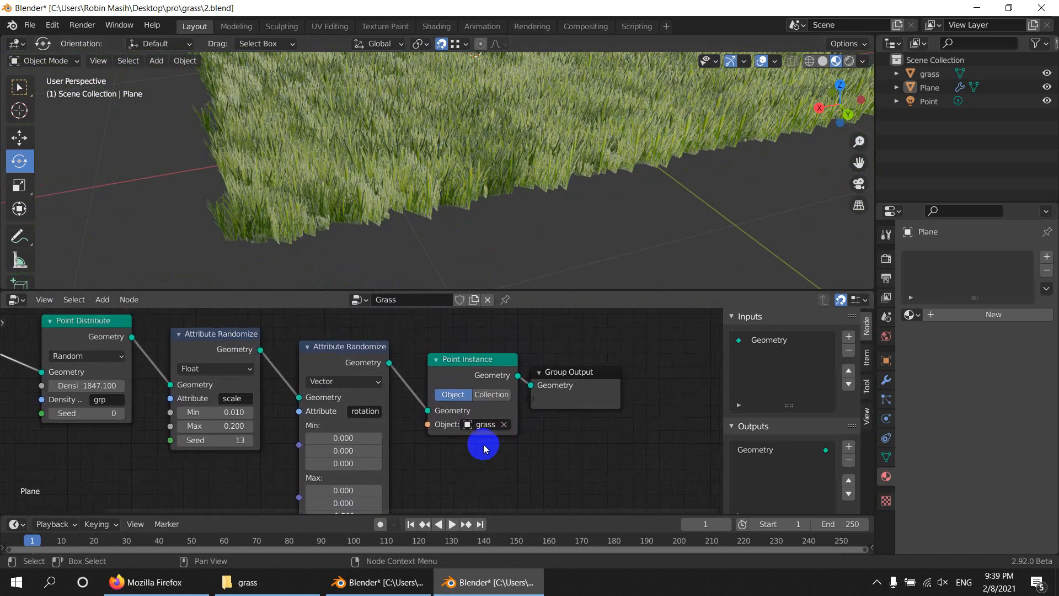
pyautogui.scroll(-4, 548, 245)
pyautogui.moveTo(549, 245); pyautogui.dragTo(393, 195, button='middle')
pyautogui.moveTo(315, 202); pyautogui.dragTo(458, 248, button='middle')
pyautogui.click(466, 424)
pyautogui.click(500, 443)
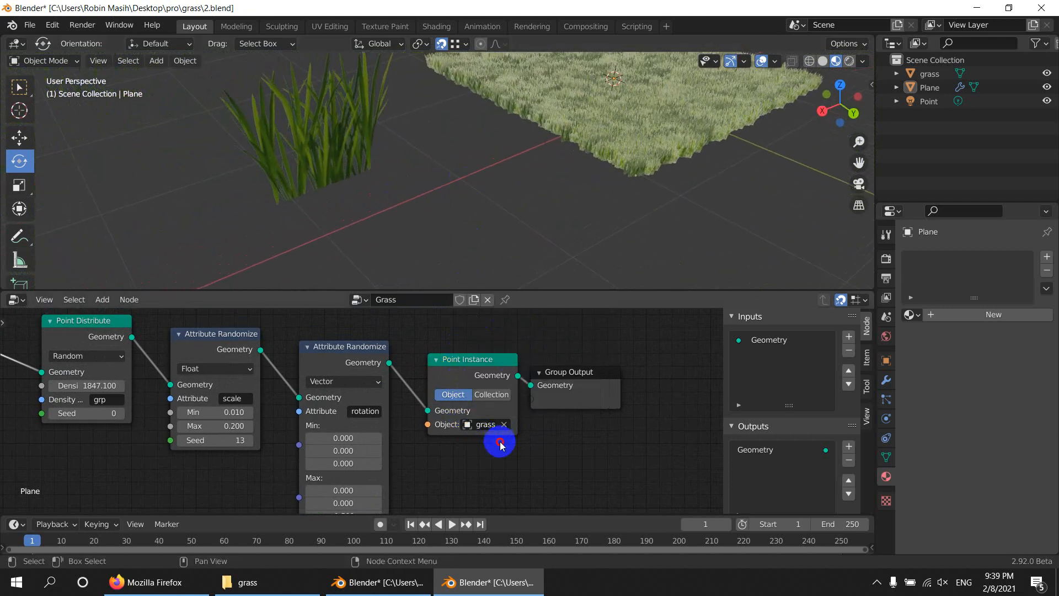
pyautogui.click(504, 426)
pyautogui.click(320, 131)
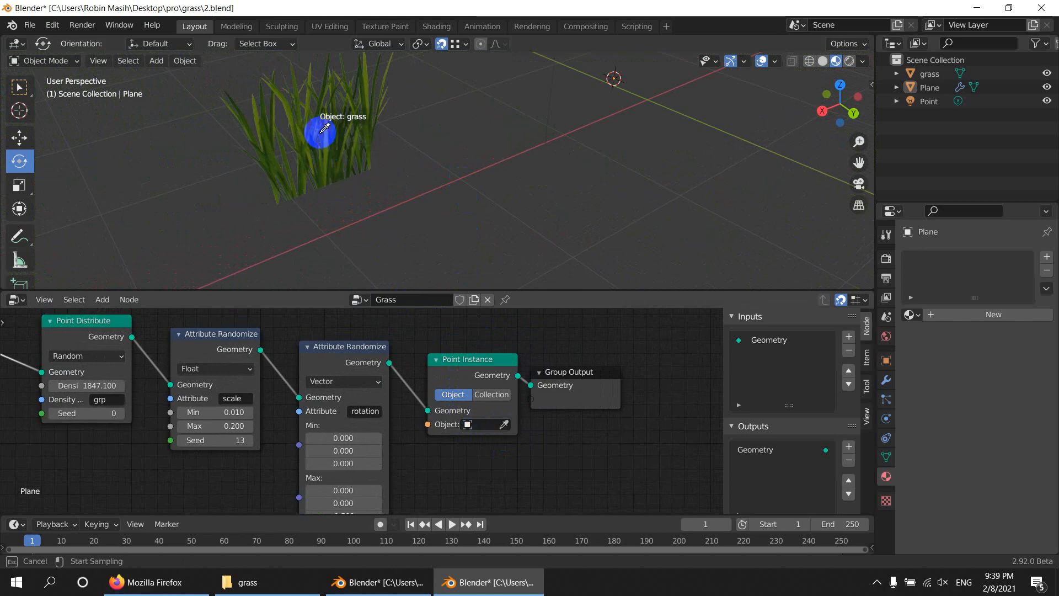
pyautogui.moveTo(506, 189); pyautogui.dragTo(456, 227, button='middle')
pyautogui.scroll(-2, 557, 375)
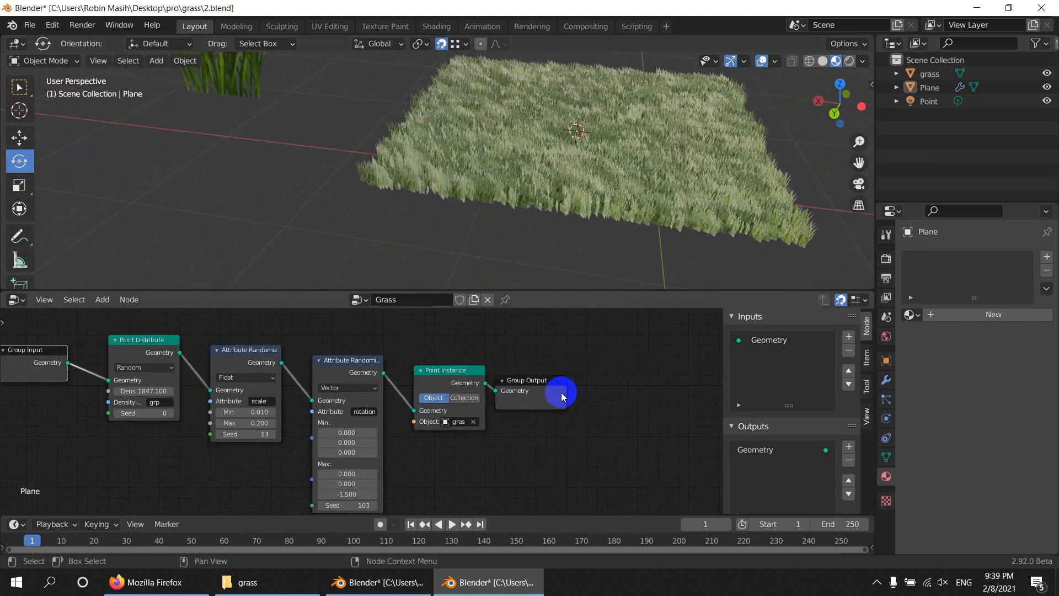
pyautogui.scroll(-1, 561, 396)
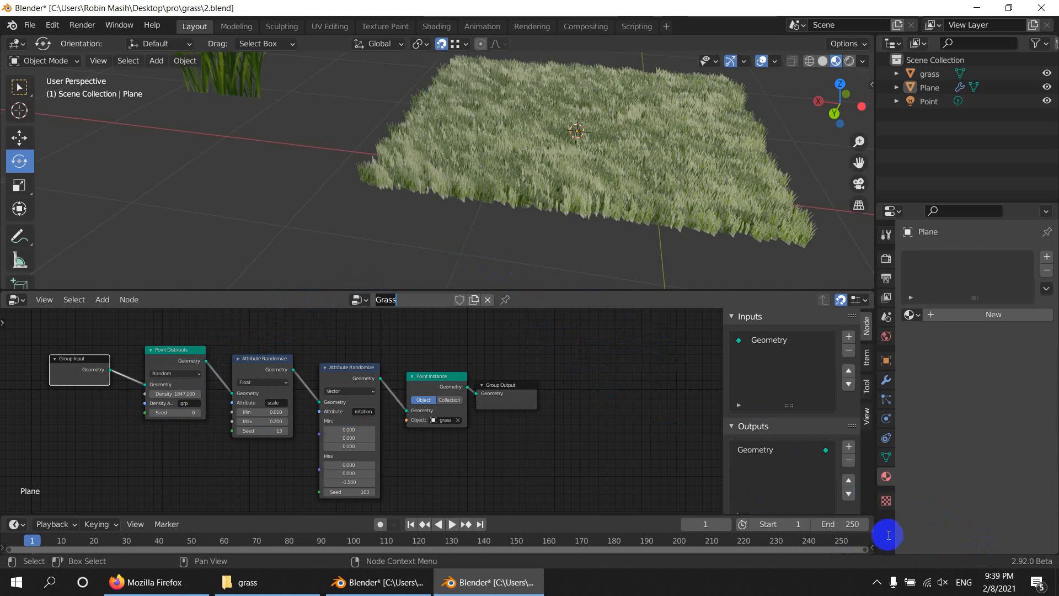
pyautogui.click(877, 585)
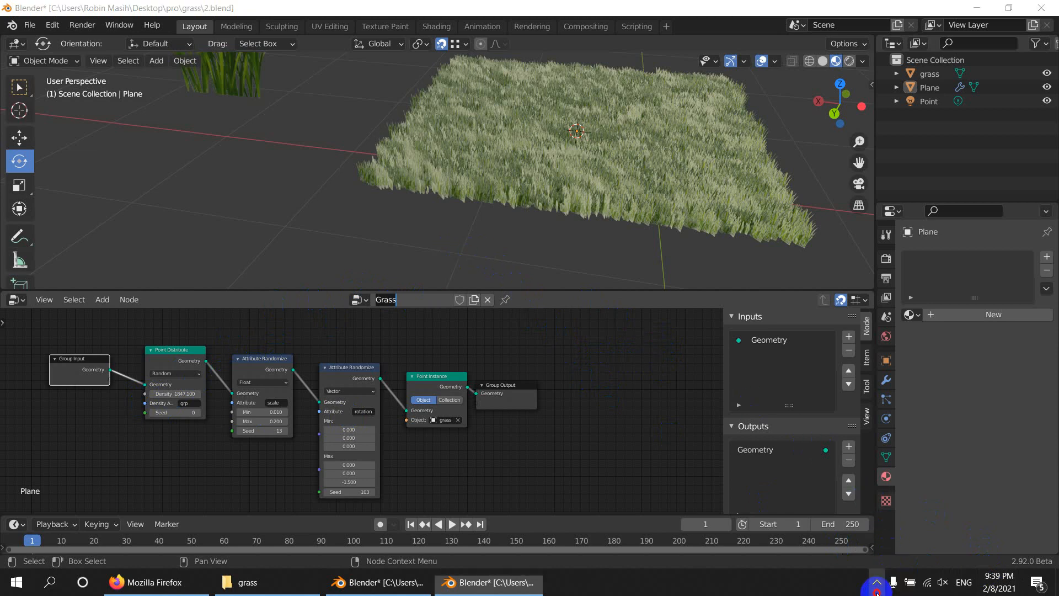